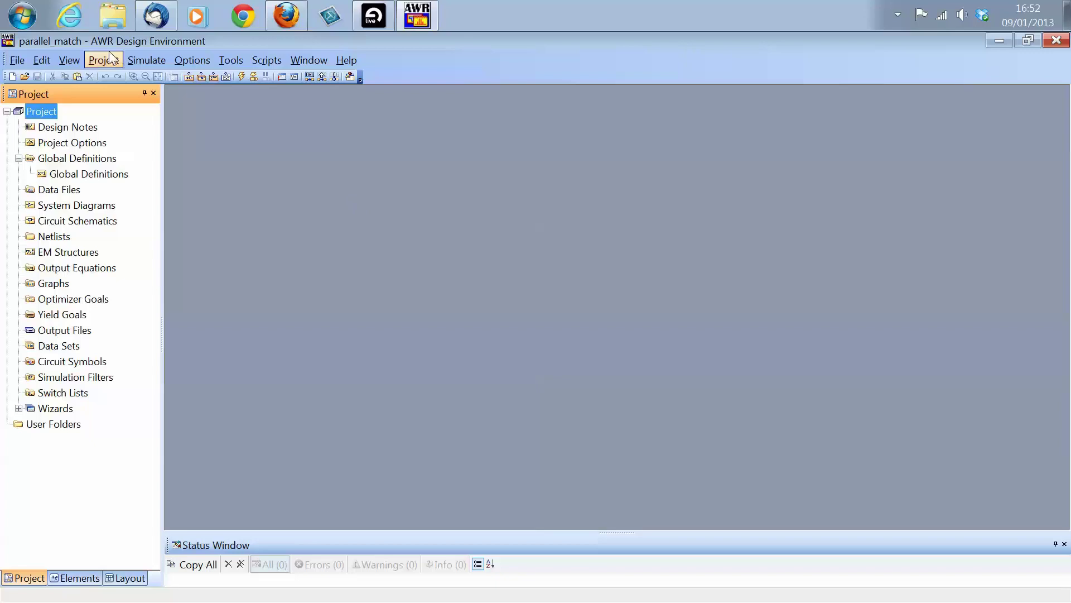
Step: Replace the project frequency range with a single point at 1 GHz in the project options
double_click(86, 143)
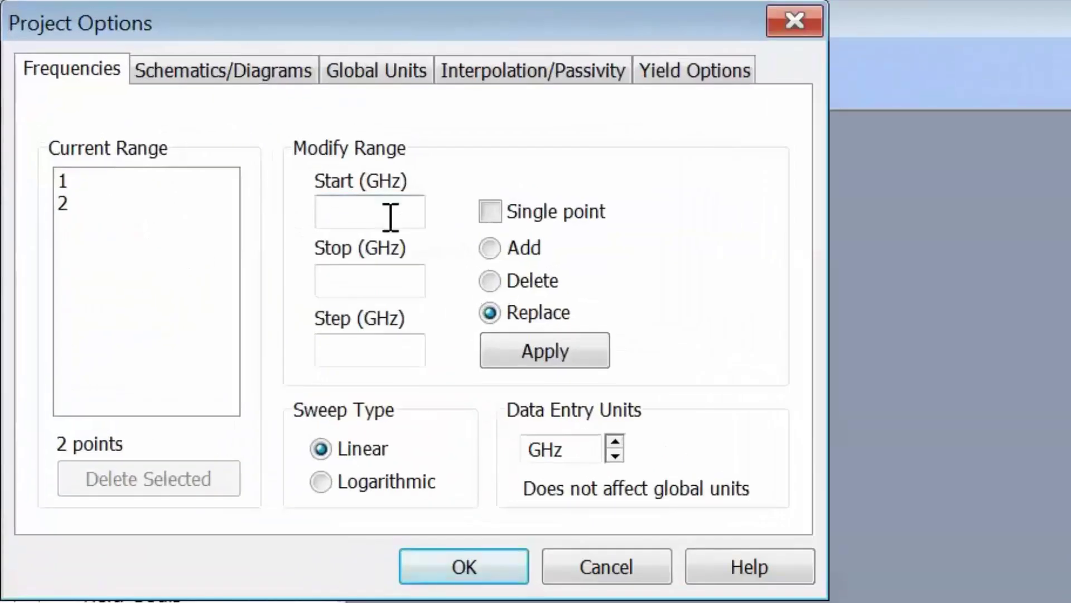
type("1")
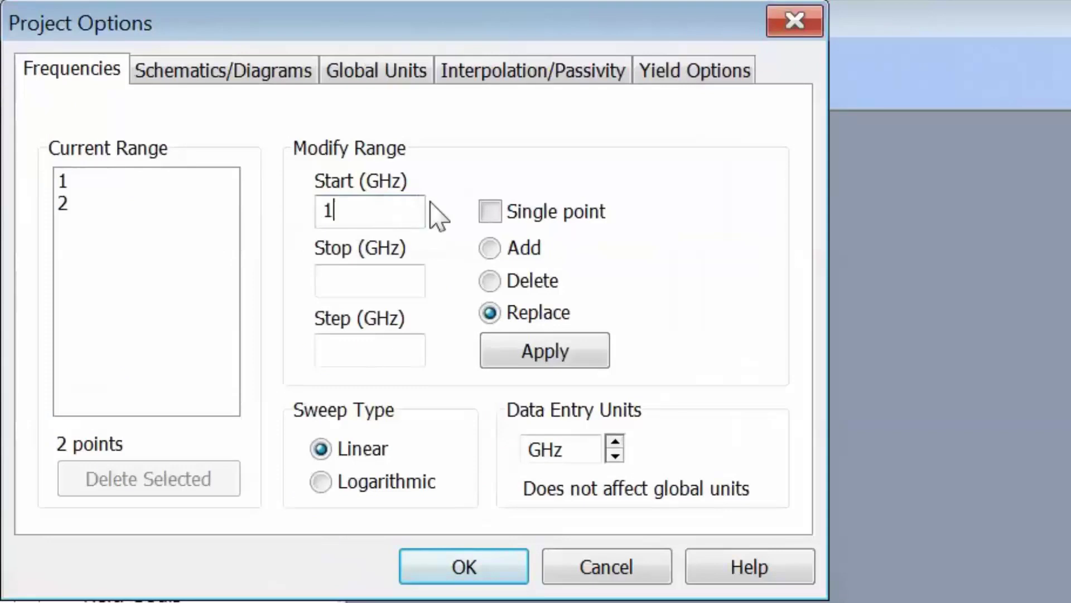
left_click(493, 216)
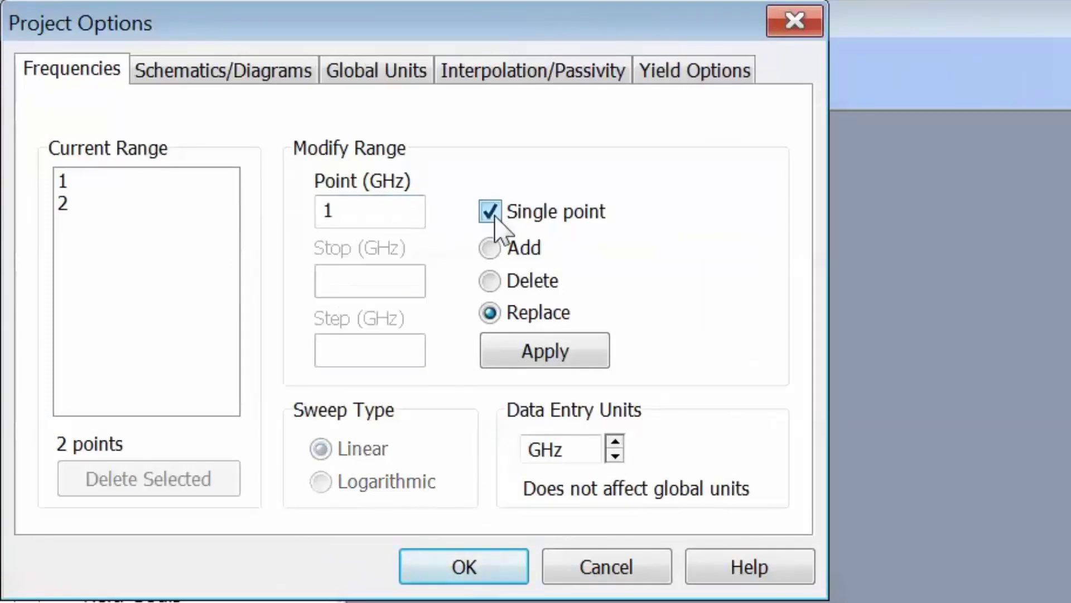
left_click(543, 346)
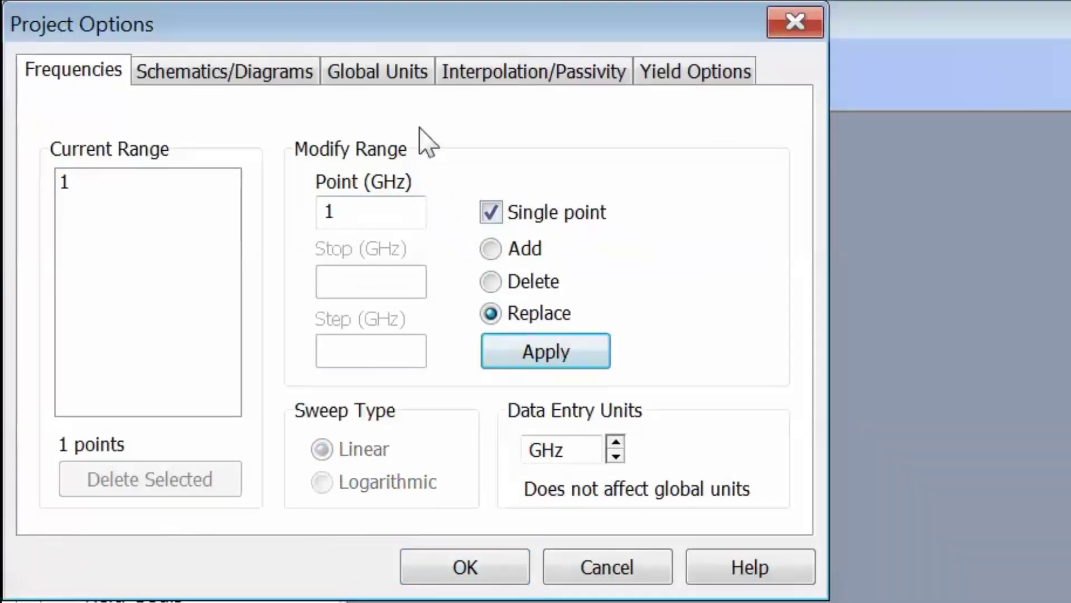
Step: Lower the global capacitance unit by two increments and accept the project options
left_click(401, 75)
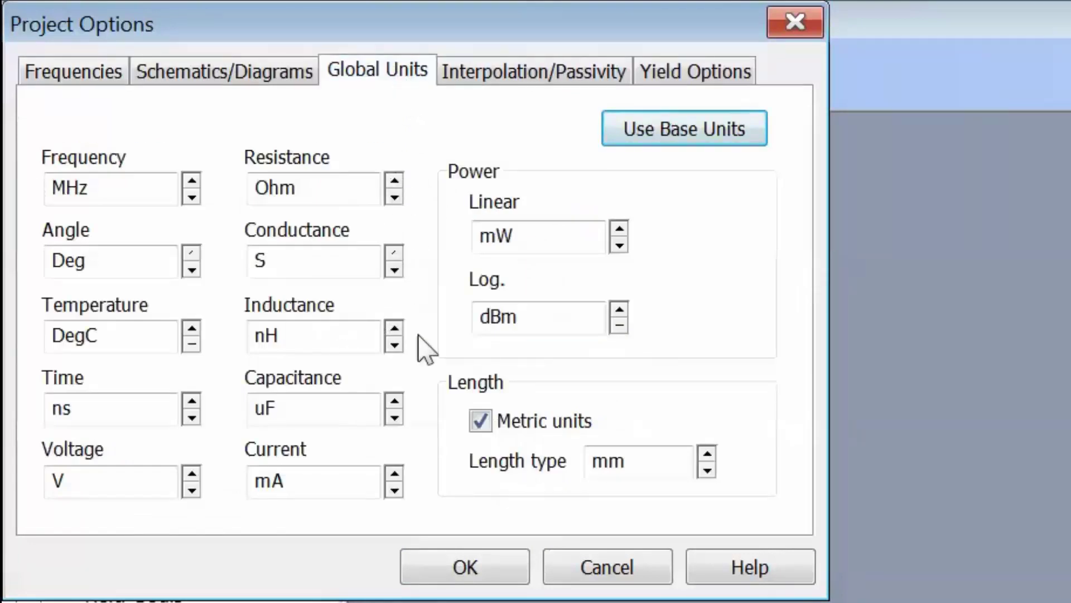
left_click(399, 420)
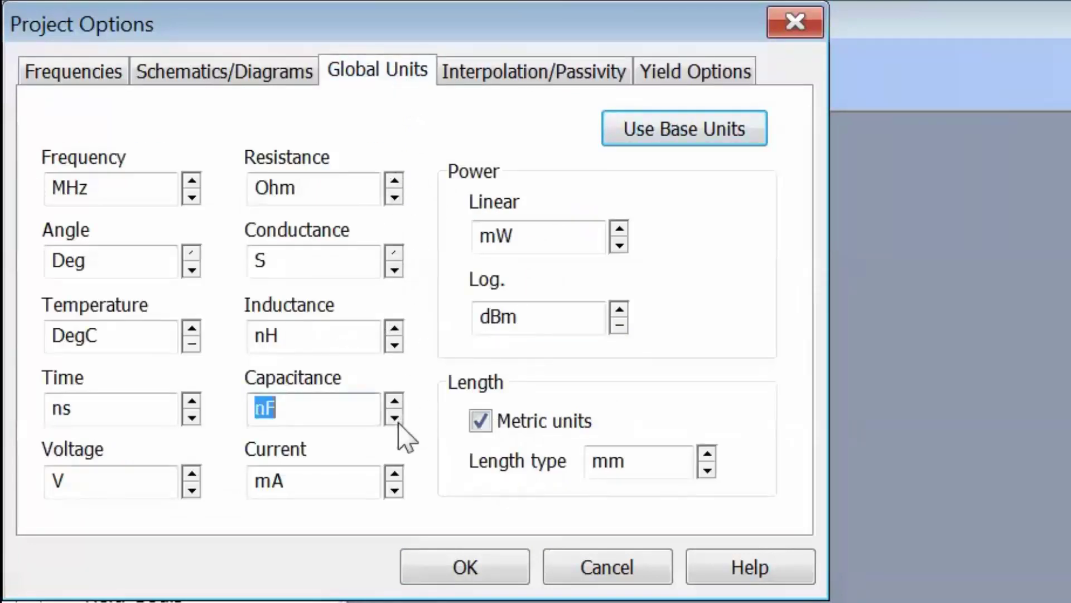
left_click(400, 420)
left_click(446, 571)
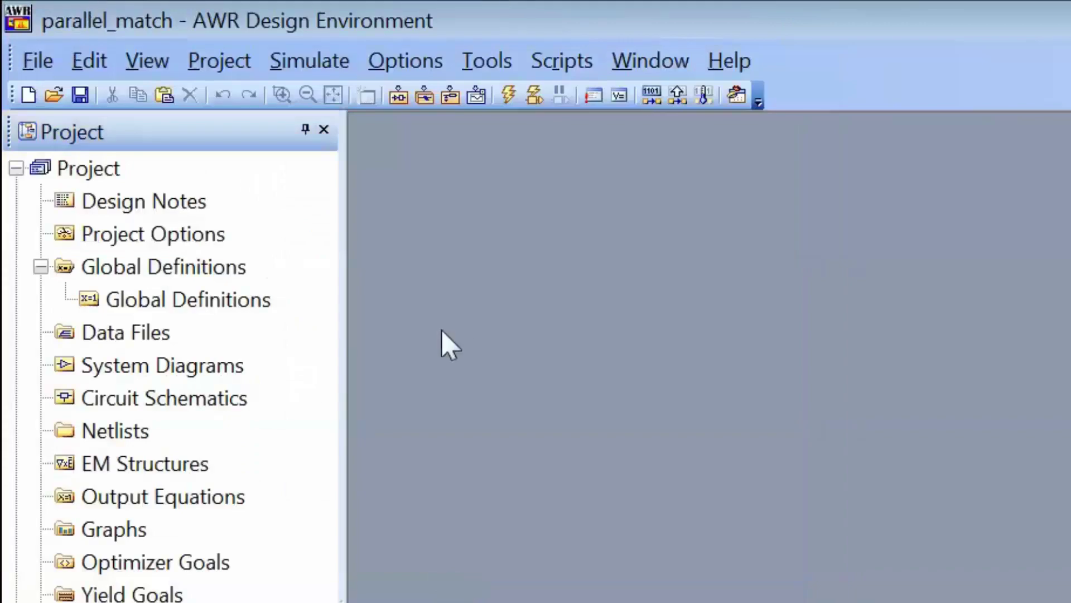
Step: Create a new circuit schematic named shunt_match
right_click(184, 409)
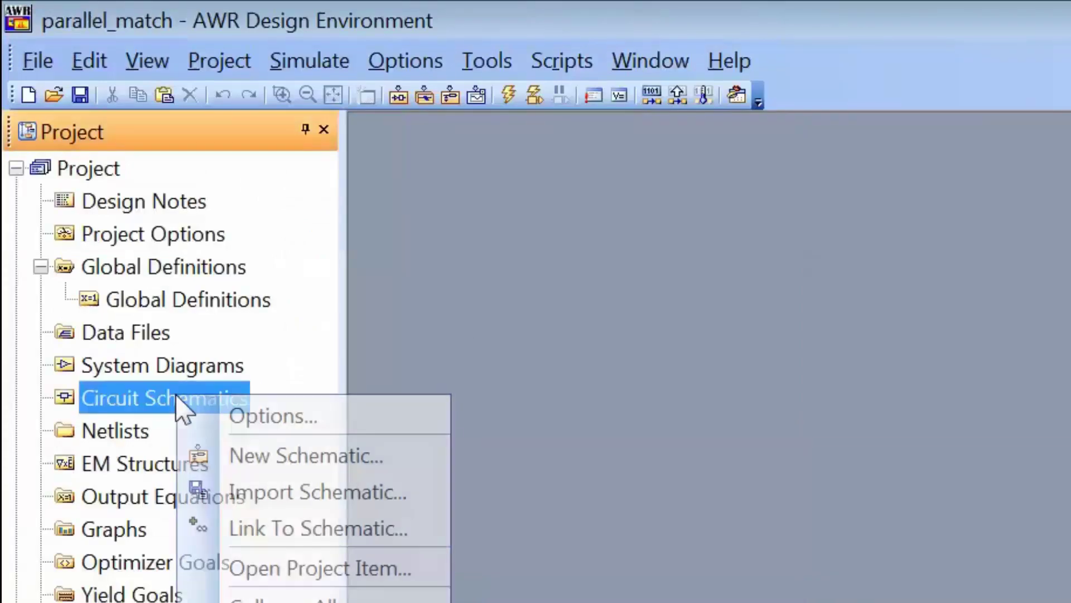
left_click(231, 453)
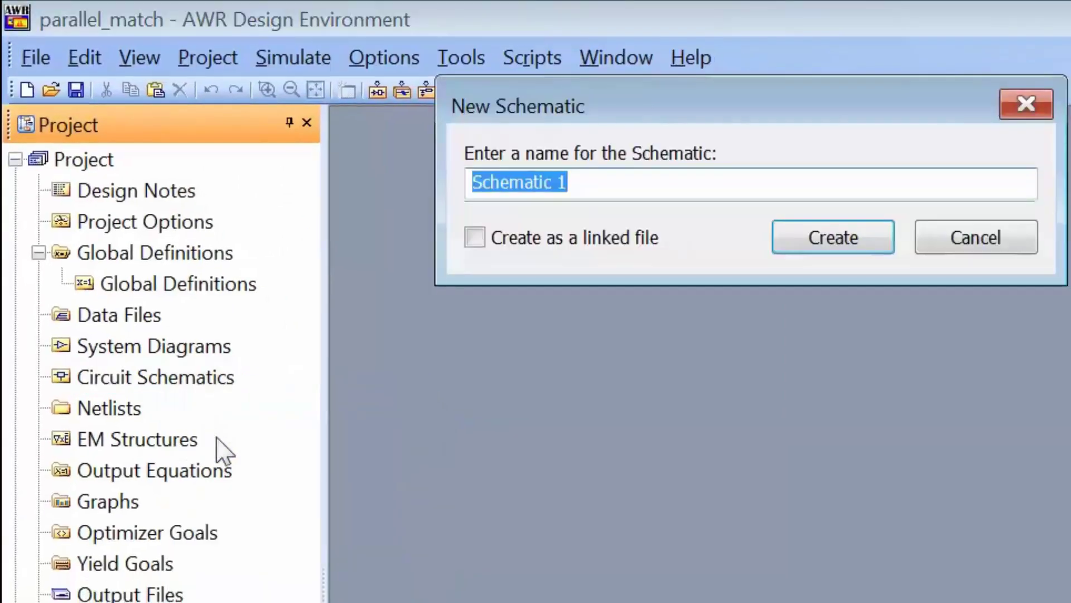
type("shunt_m")
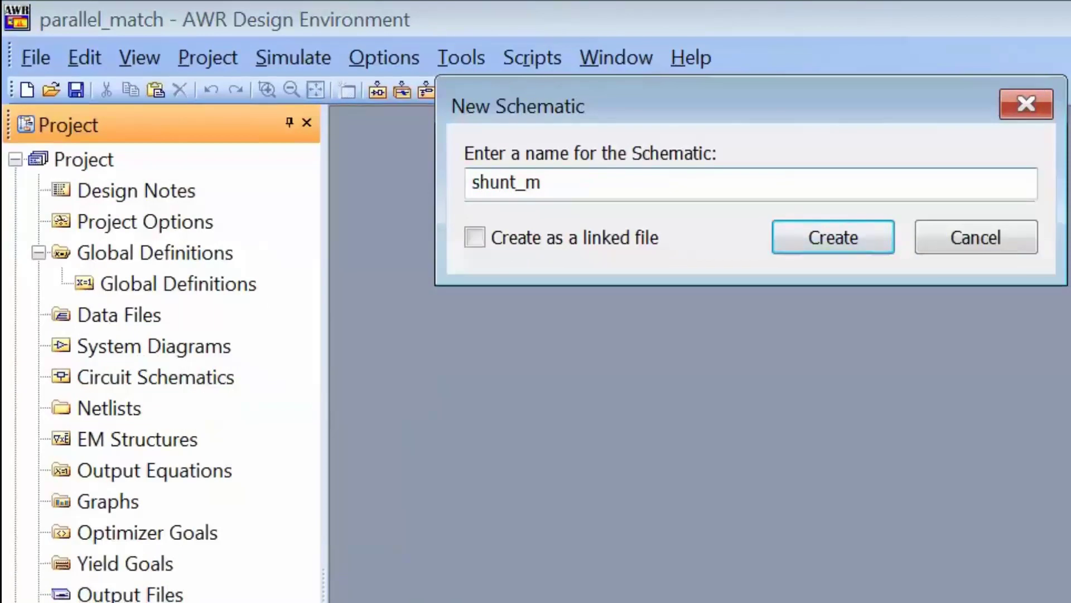
type("atch")
key("Return")
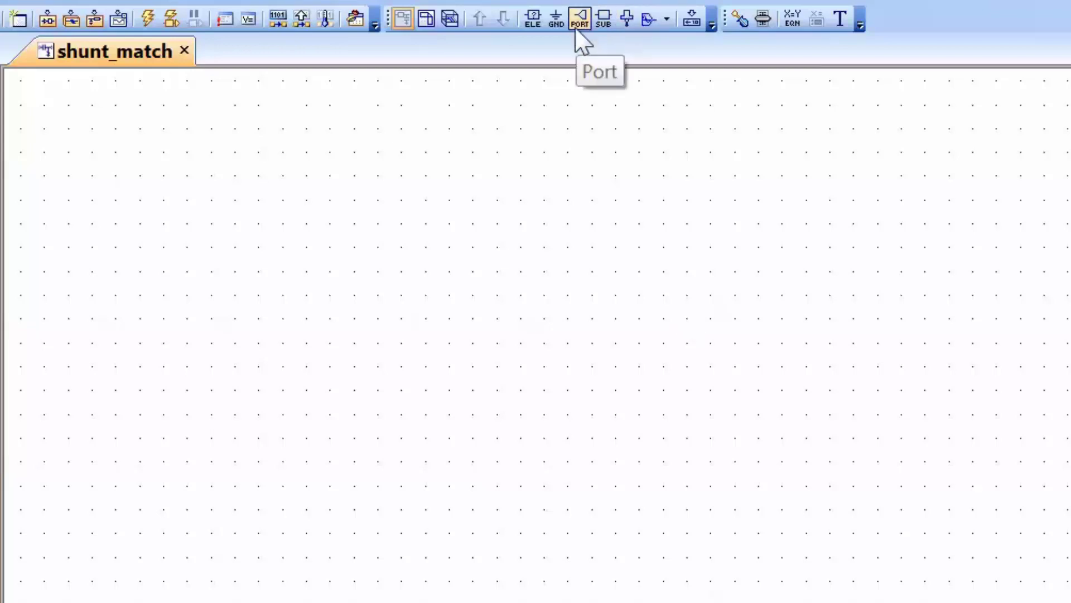
Step: Place a port in the schematic and a vertically rotated RES resistor to its right, with its upper end level with the port
key("ctrl+p")
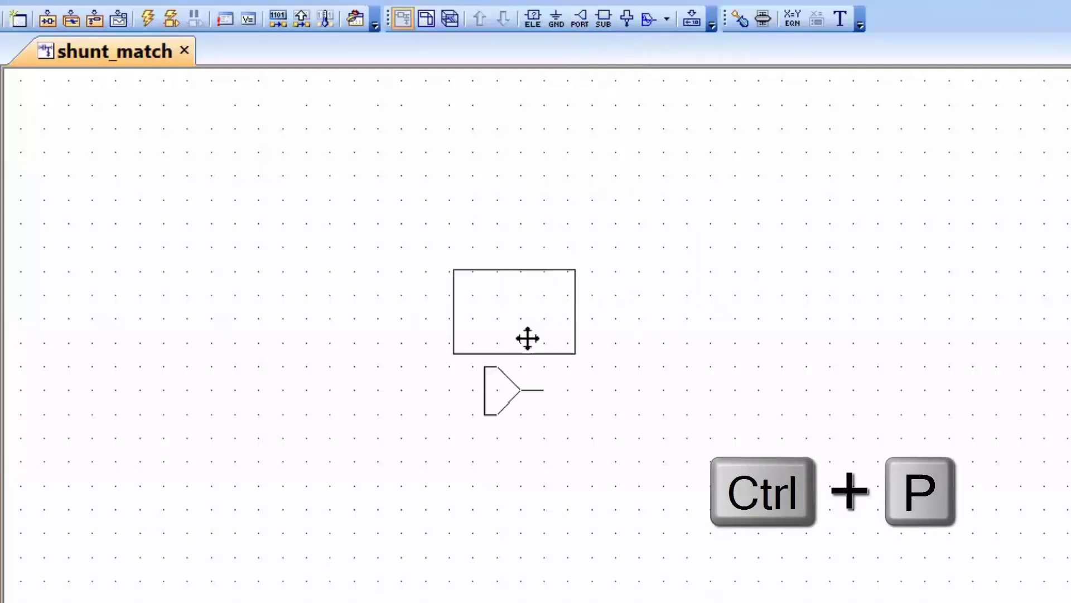
left_click(455, 340)
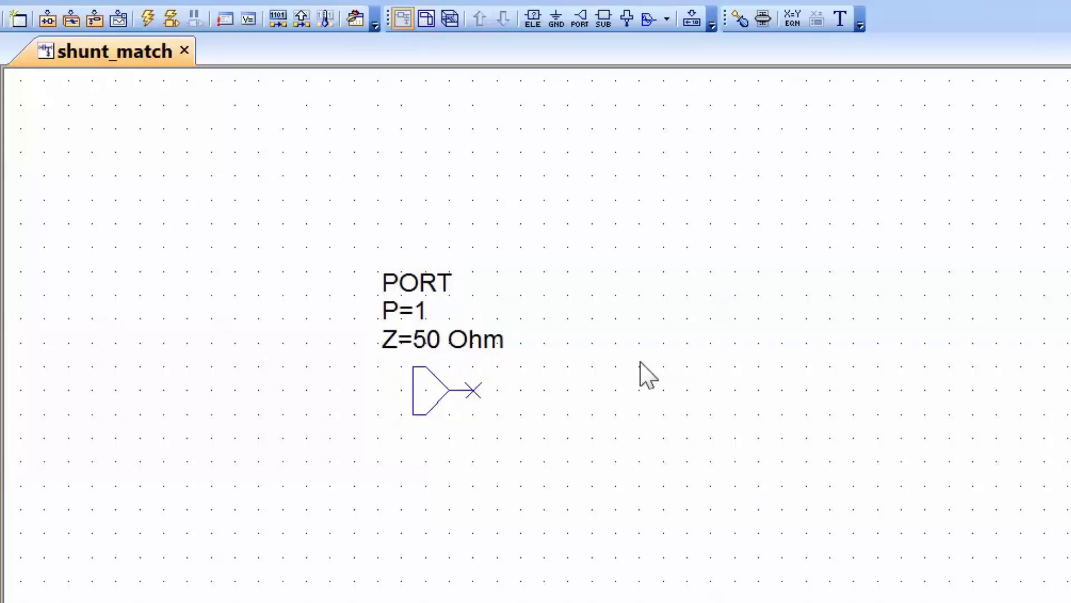
key("ctrl+l")
type("r")
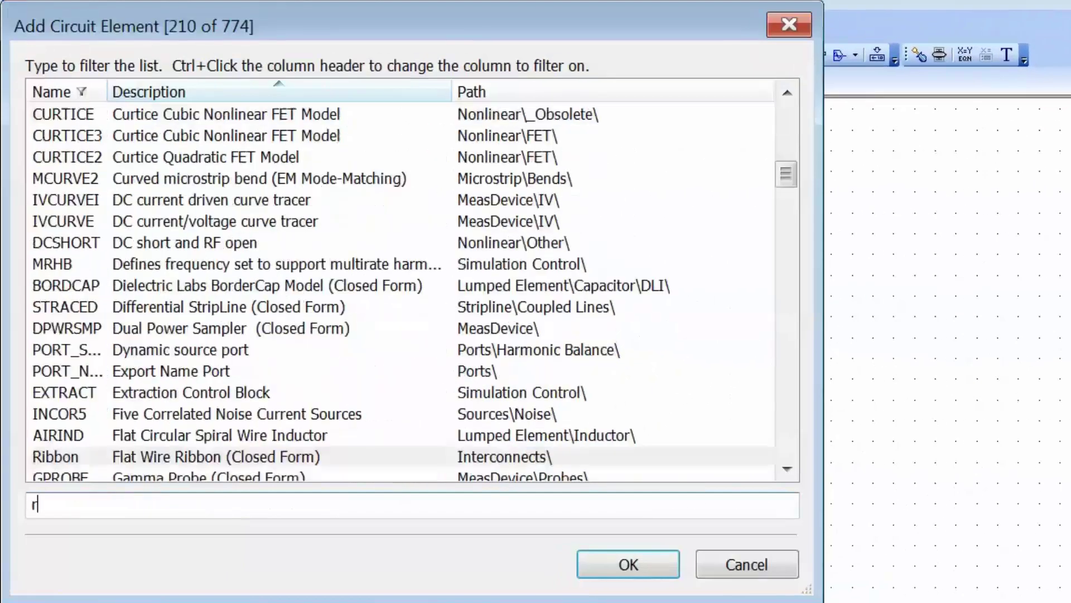
type("es")
key("Return")
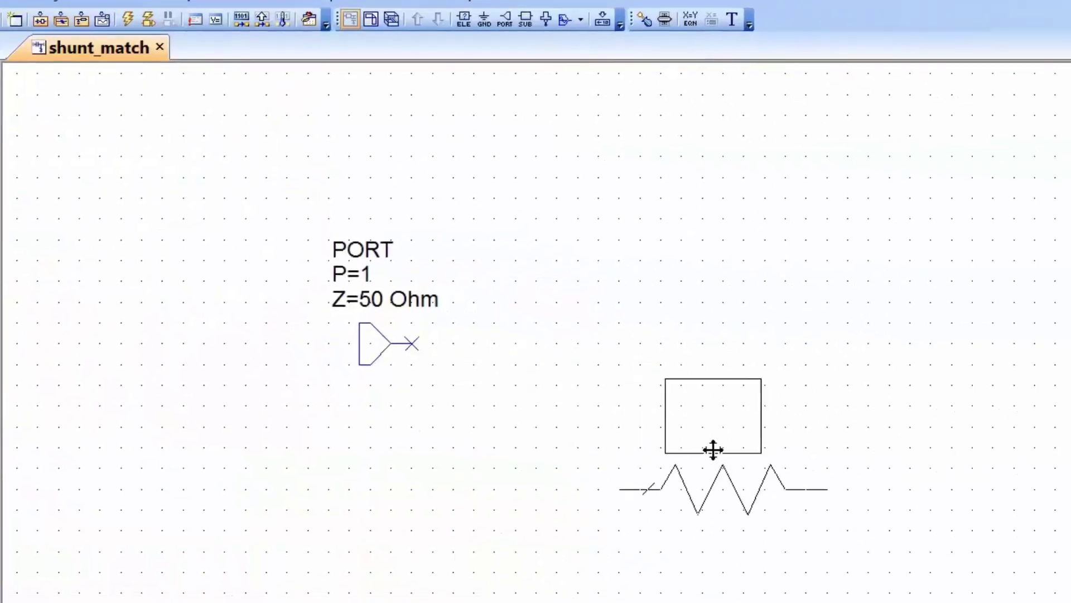
right_click(713, 450)
left_click(770, 450)
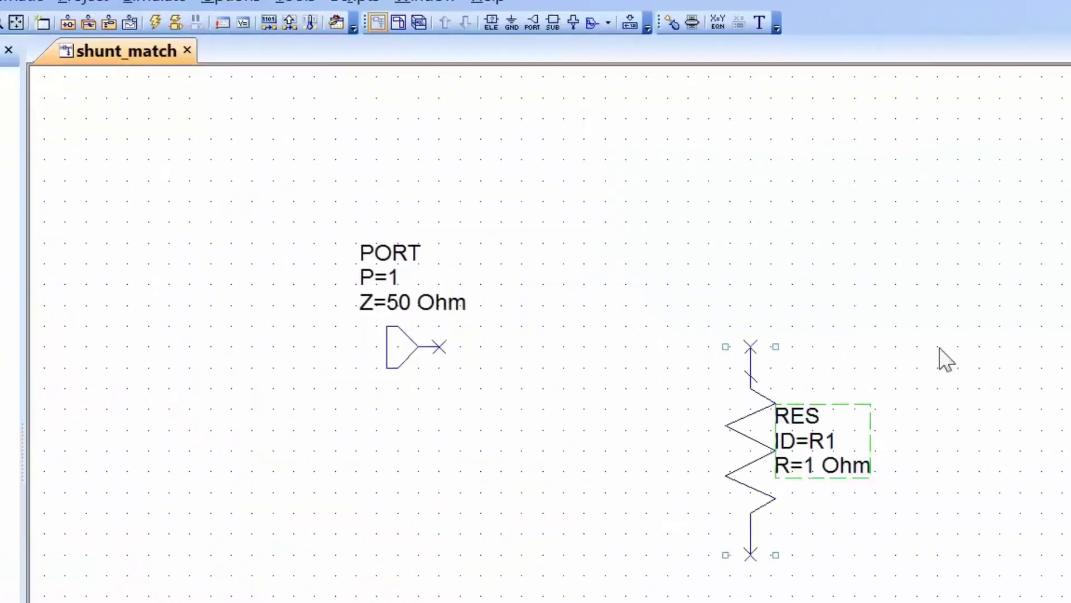
Step: Place a closed-form IND inductor, rotated vertically, between the port and the resistor
key("ctrl+l")
type("ind")
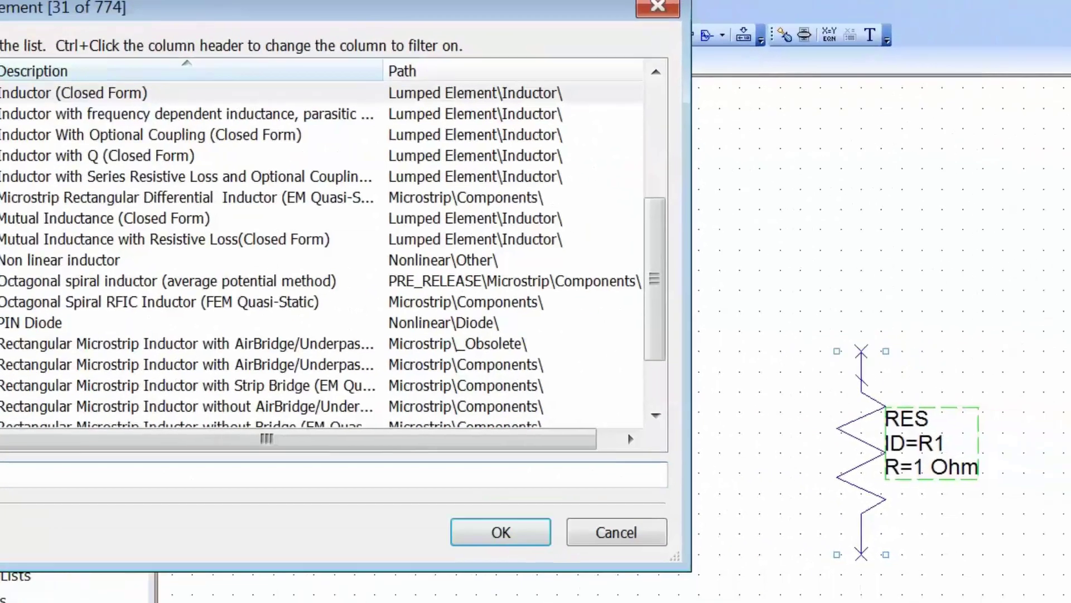
key("Return")
right_click(519, 412)
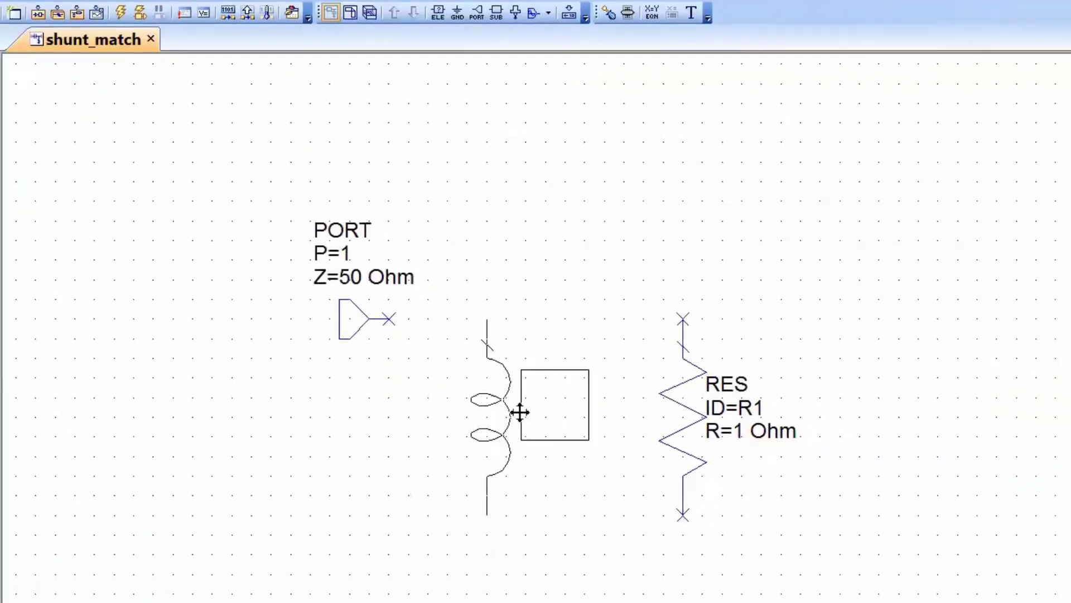
left_click(557, 413)
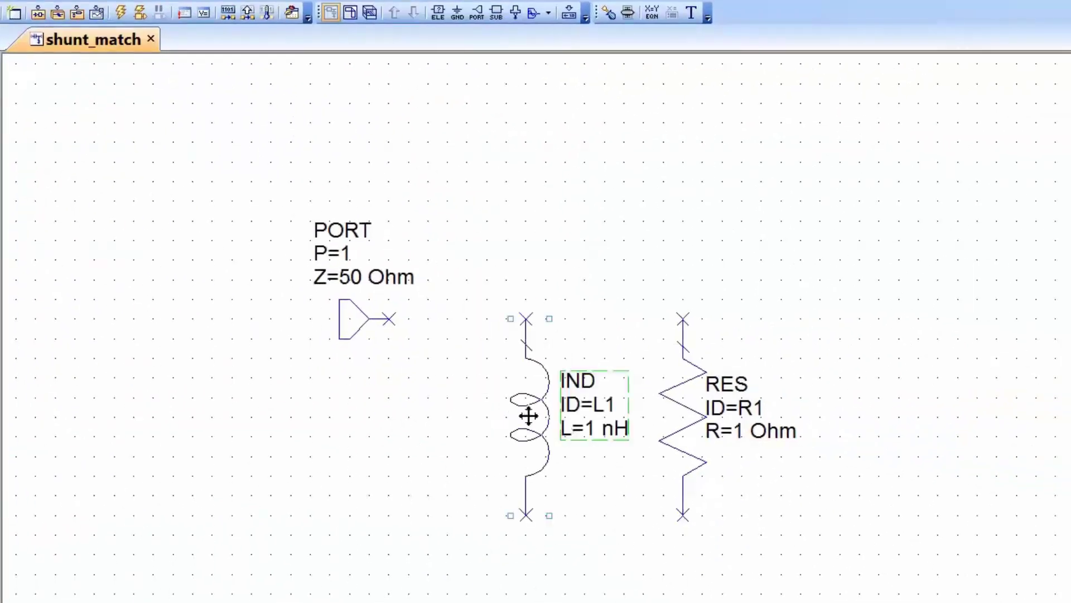
Step: Wire the inductor and resistor in parallel across the port and attach a ground to the resistor's lower end
left_click(682, 319)
left_click(525, 514)
left_click(682, 515)
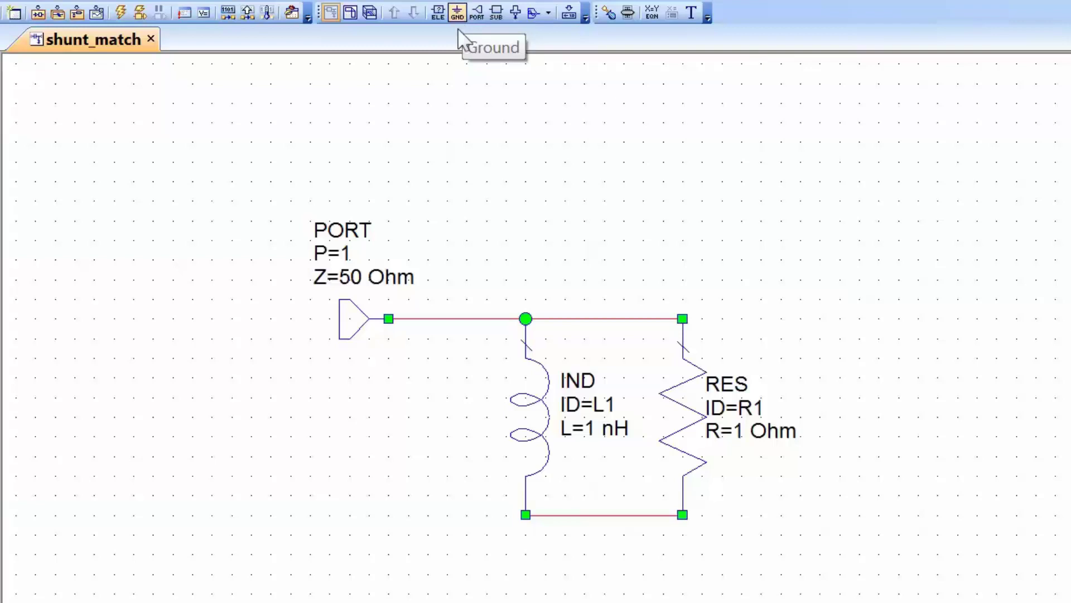
key("ctrl+g")
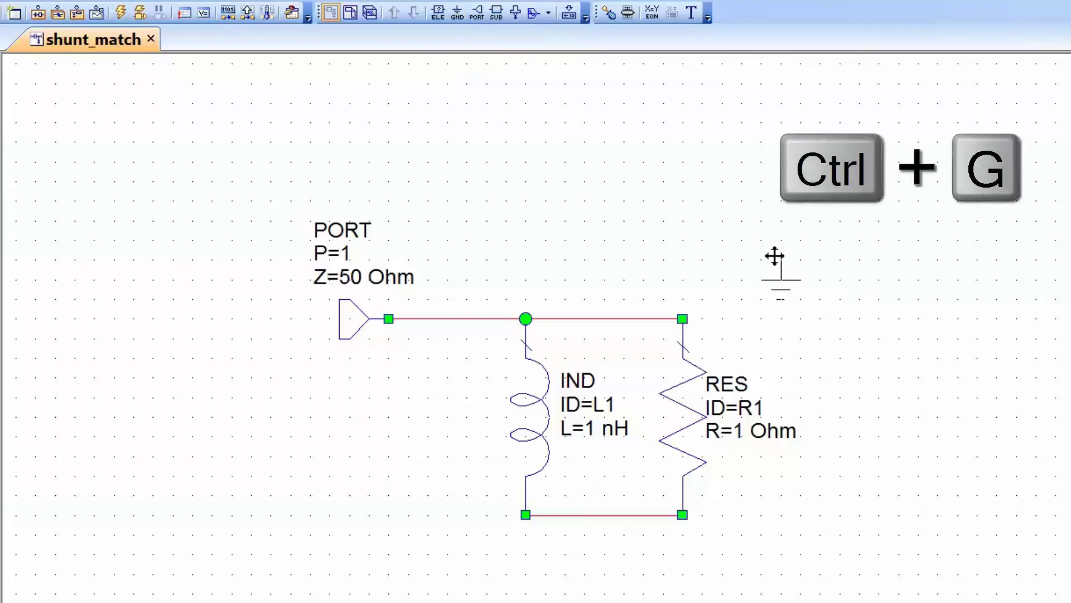
left_click(680, 512)
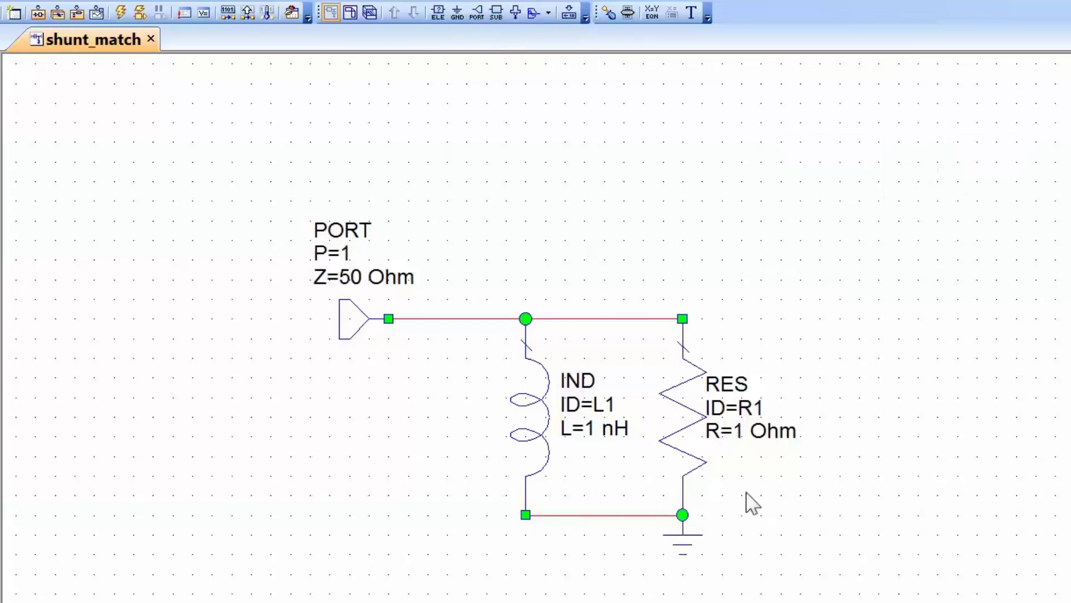
Step: Set the resistor to 125 Ohm and the inductor to 13.2 nH
double_click(739, 432)
type("125")
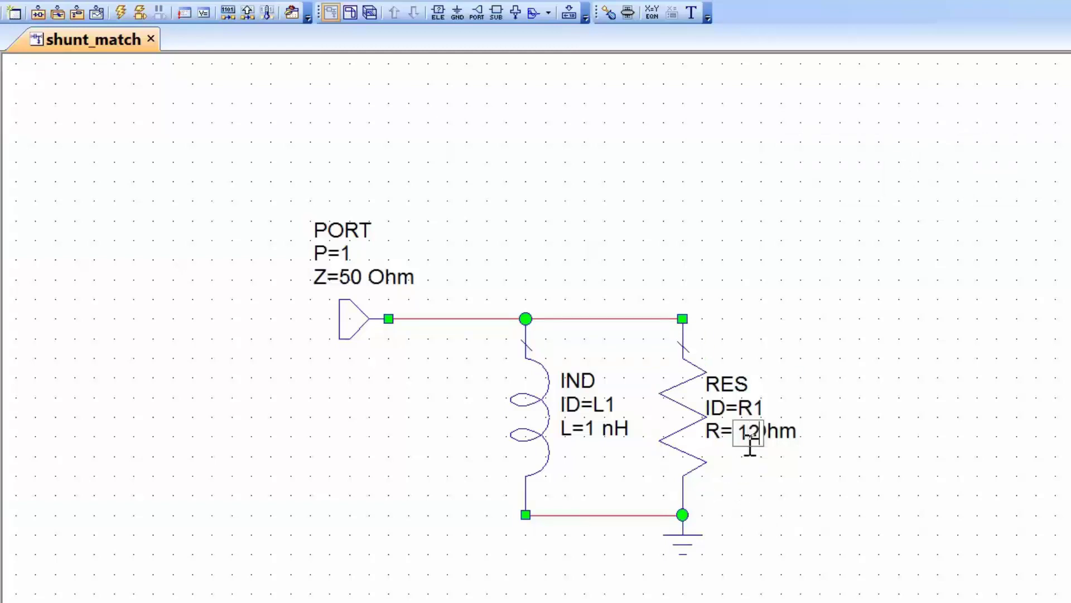
left_click(736, 512)
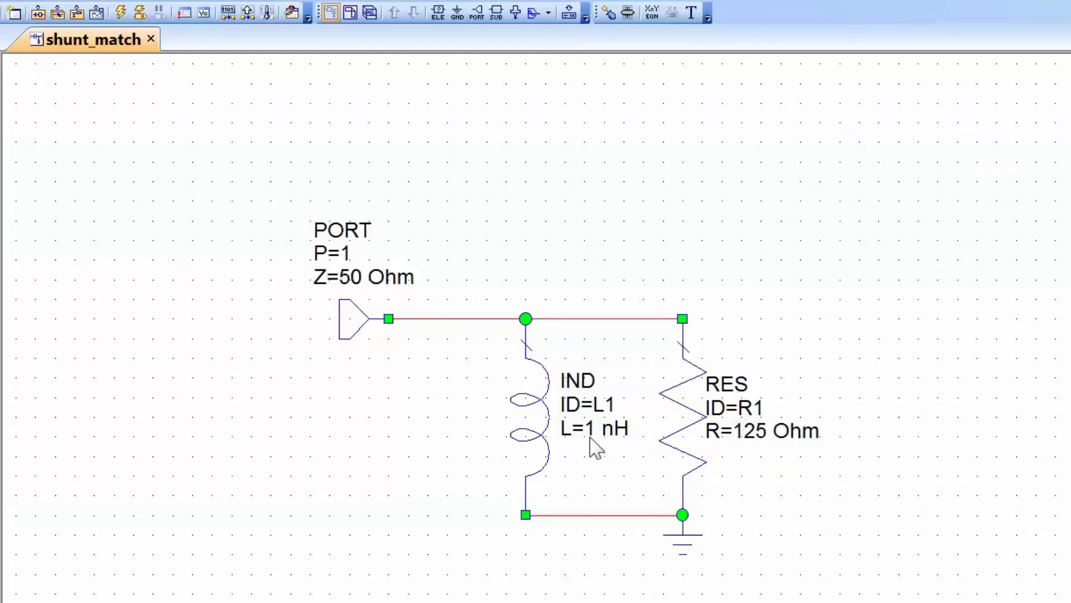
double_click(594, 430)
type("13.2")
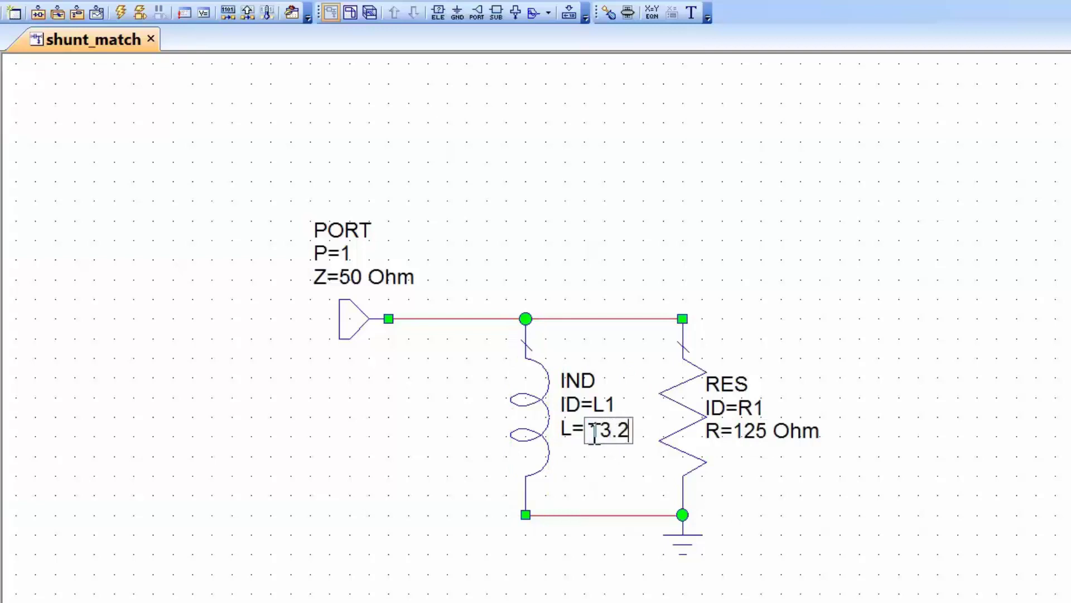
key("Return")
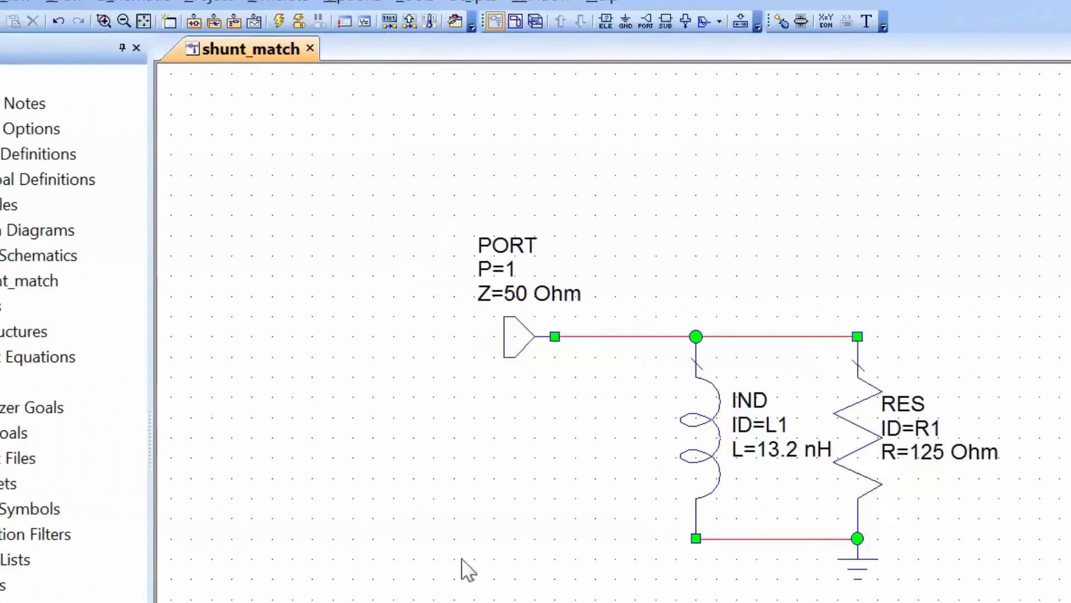
Step: Create a new Smith Chart graph named shunt_match
right_click(99, 395)
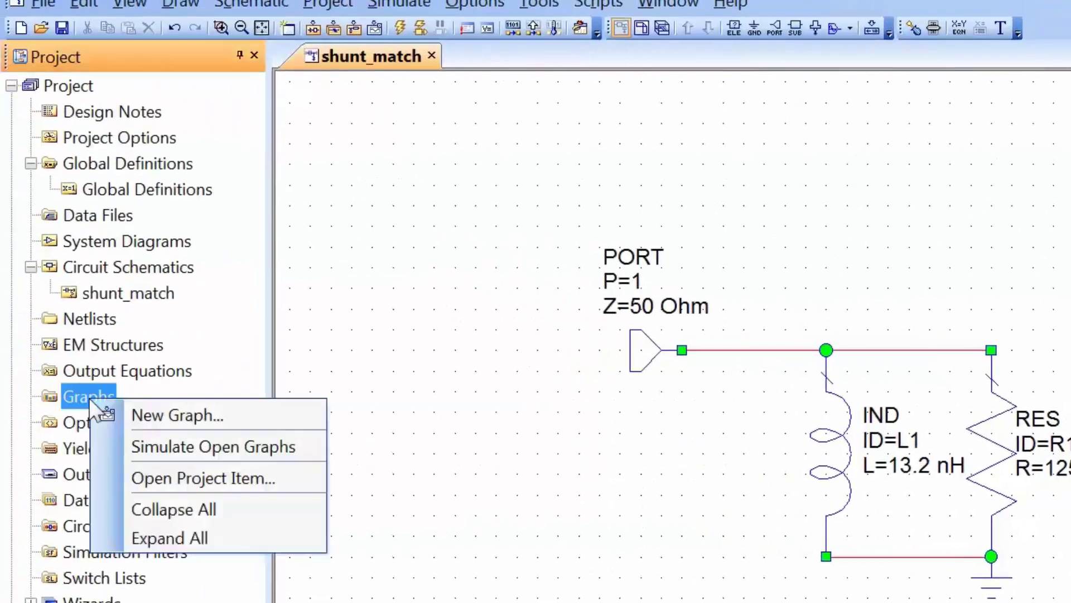
left_click(136, 420)
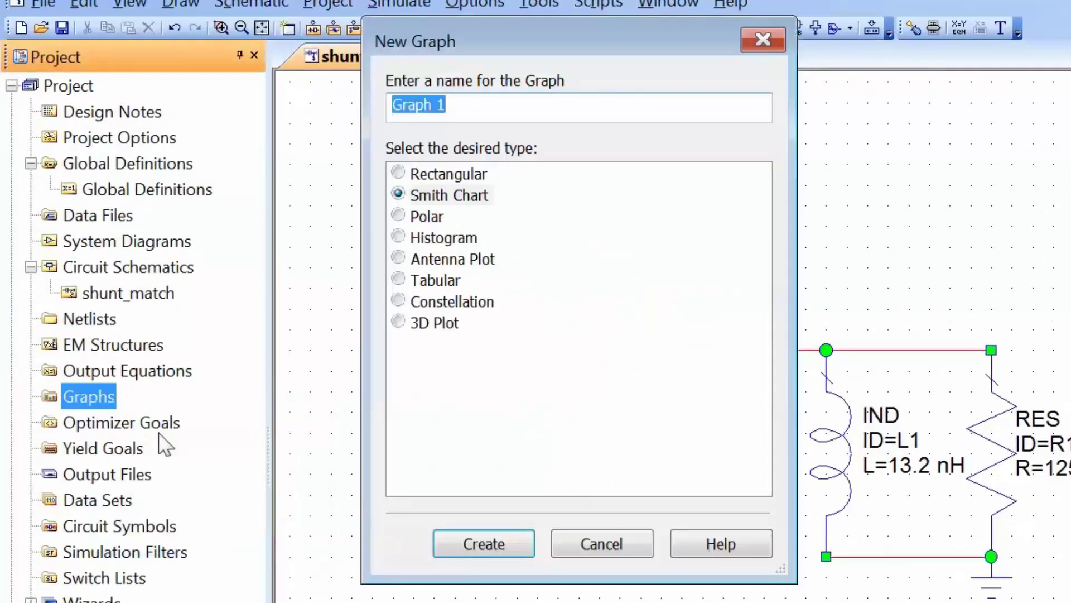
type("shunt_mat")
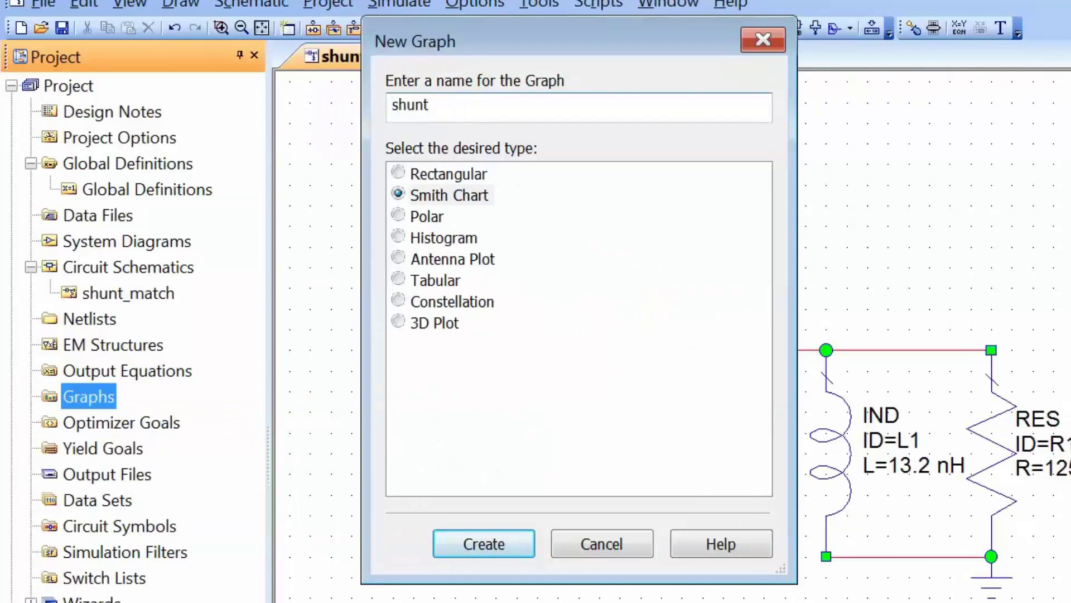
type("ch")
key("Return")
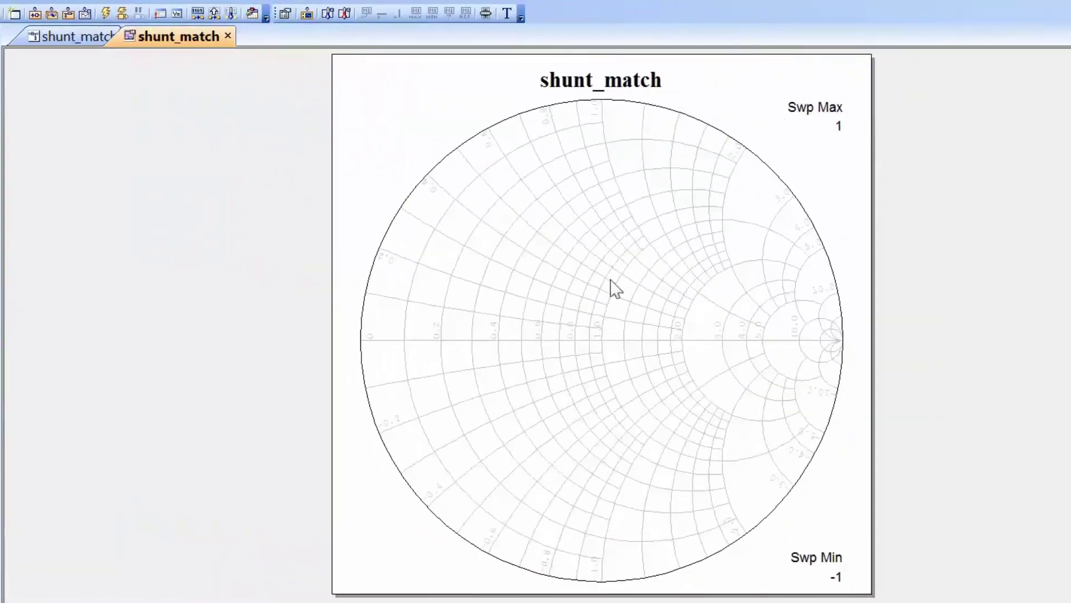
Step: Replace the Smith chart's impedance grid with the admittance grid and apply a Coarse contour density
right_click(598, 335)
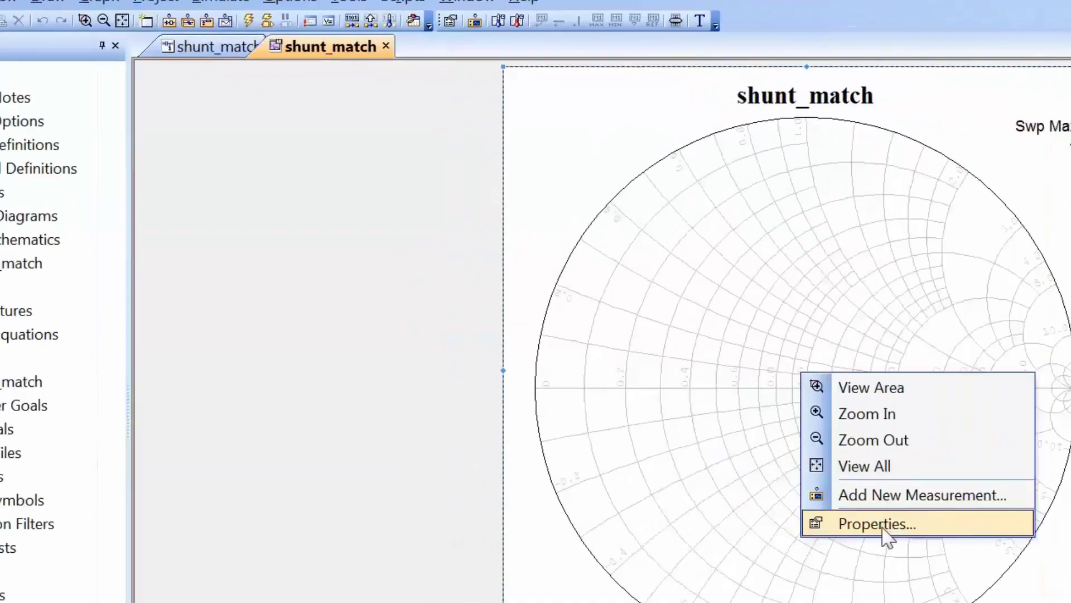
left_click(669, 472)
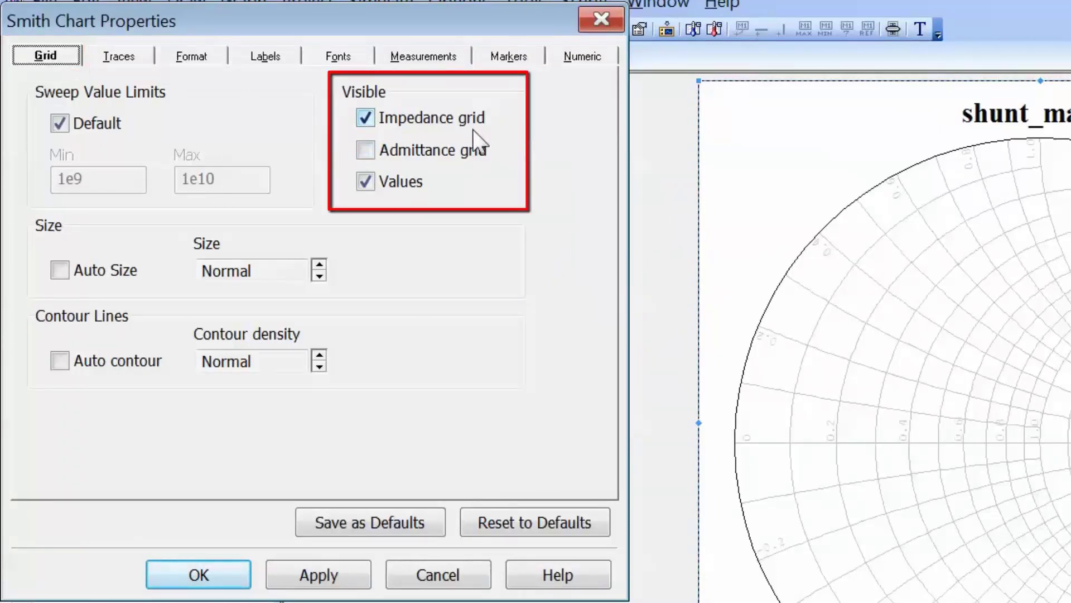
left_click(366, 118)
left_click(365, 155)
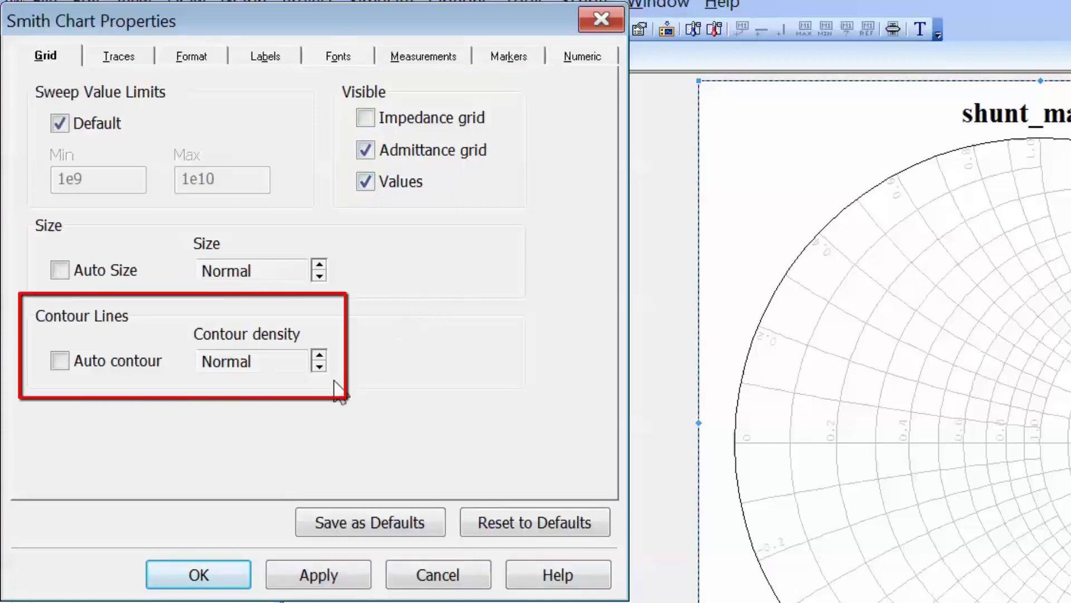
left_click(319, 367)
left_click(319, 367)
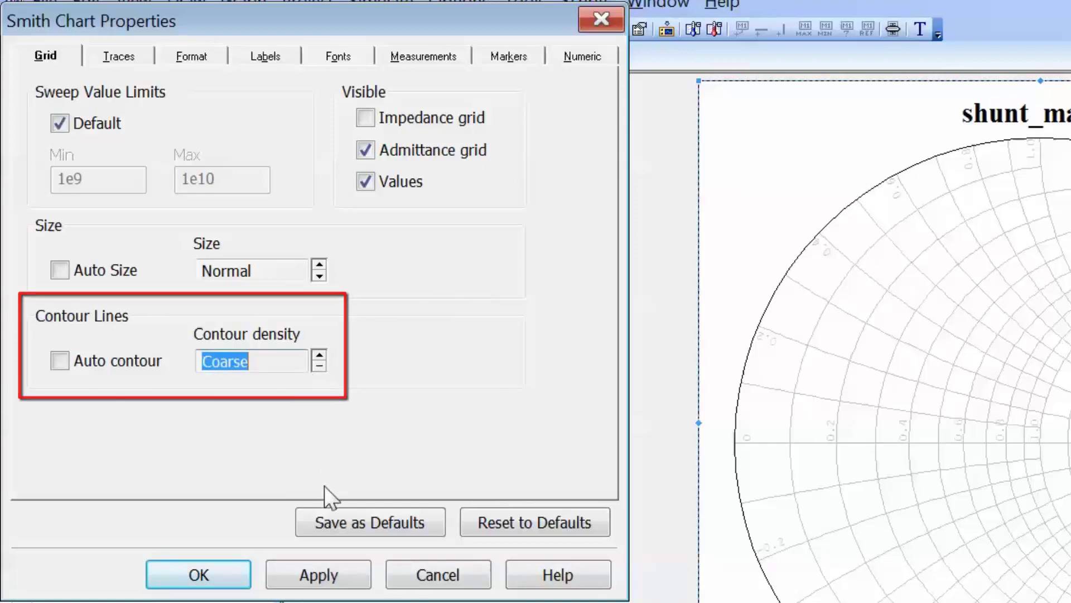
left_click(319, 574)
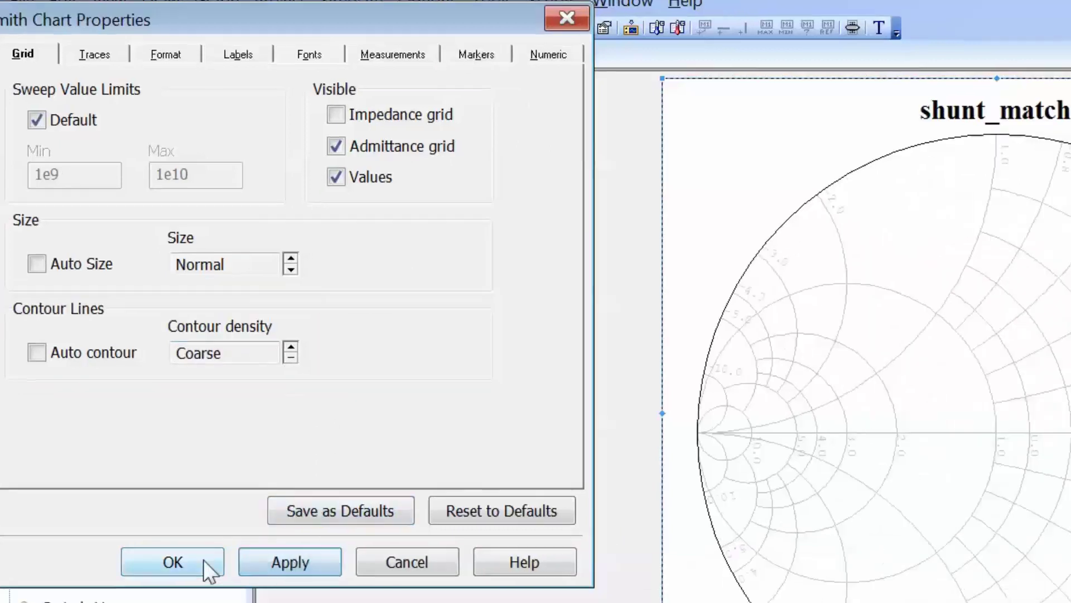
Step: Close the chart properties and add a complex S(1,1) measurement to the Smith chart with shunt_match as the data source
left_click(199, 575)
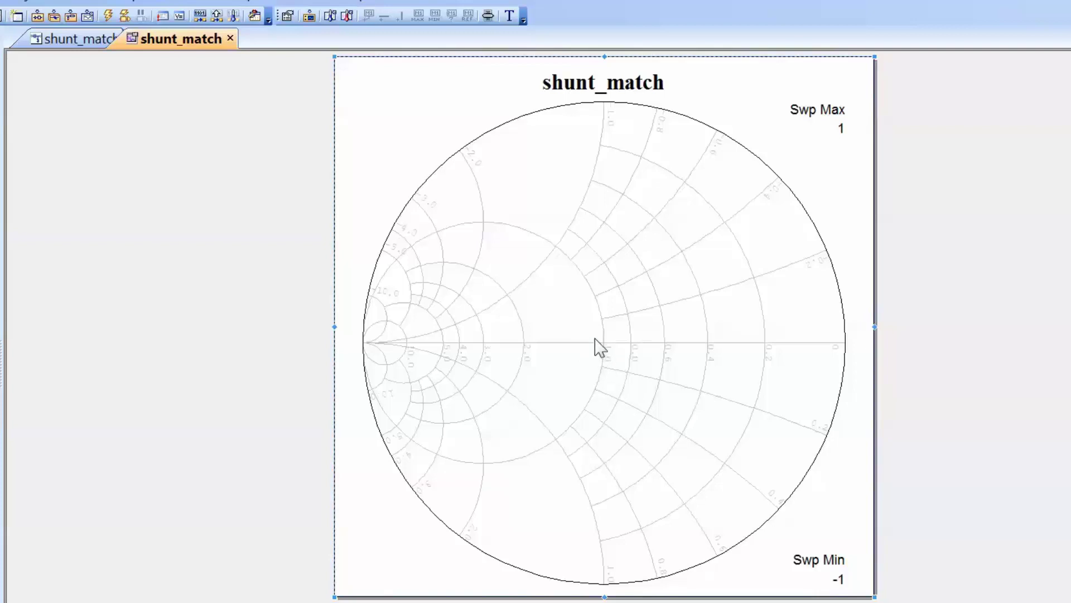
right_click(606, 313)
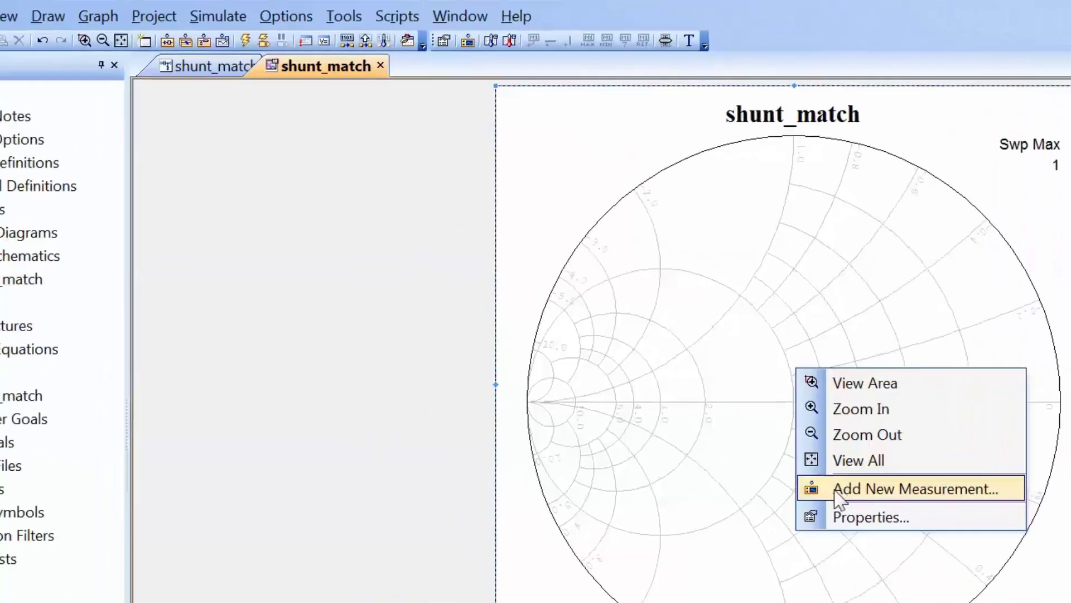
left_click(838, 491)
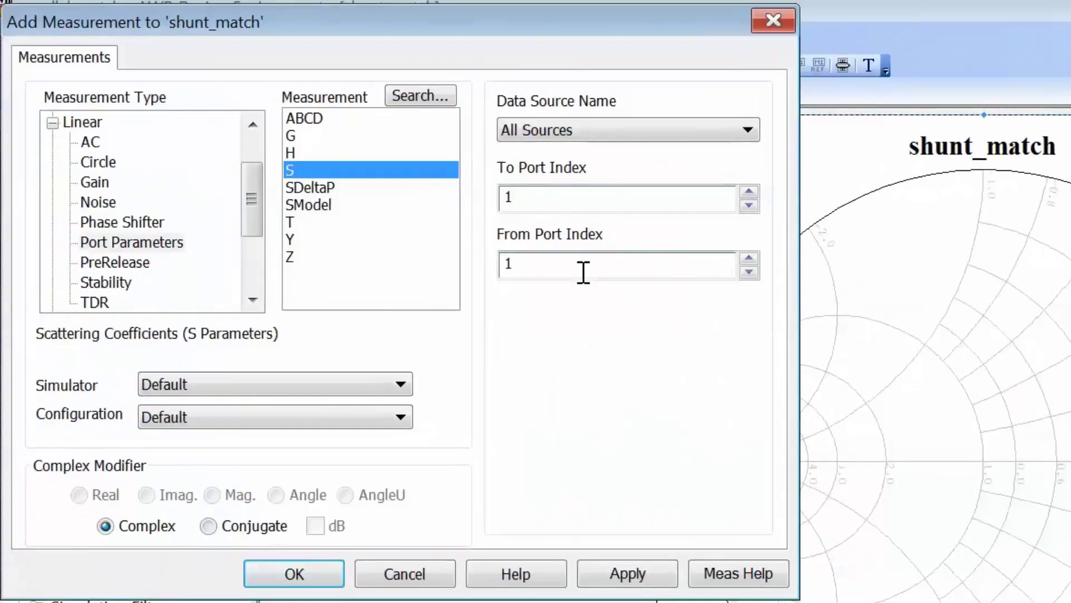
left_click(723, 134)
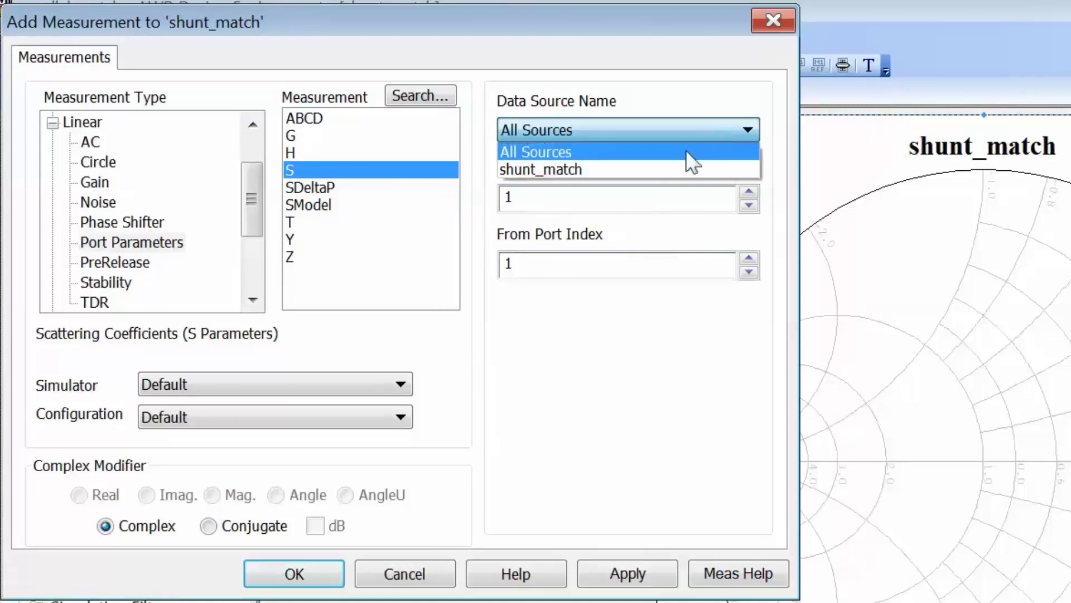
left_click(667, 169)
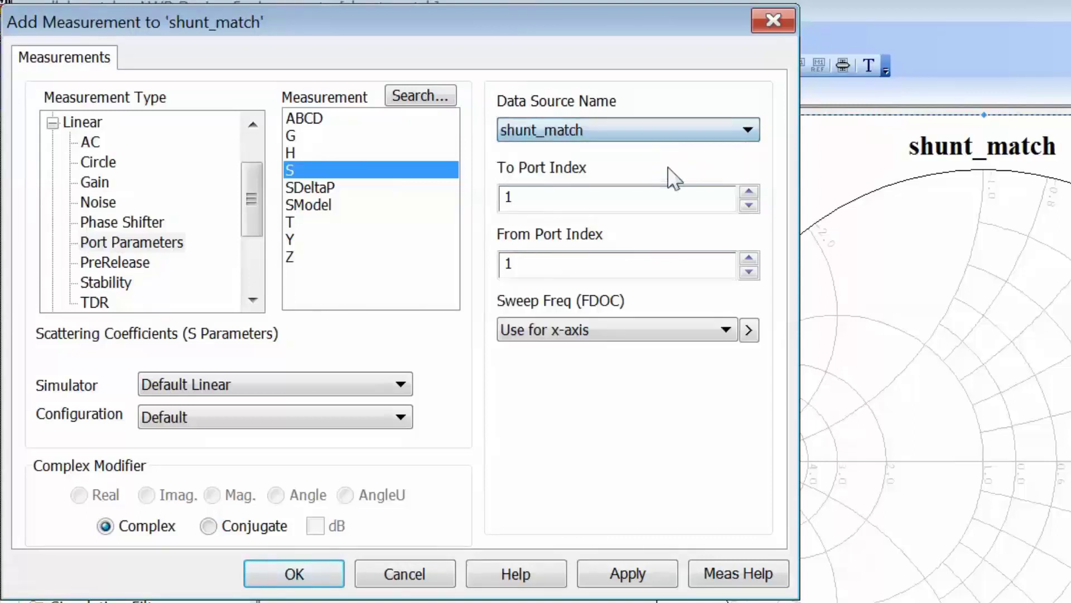
left_click(617, 574)
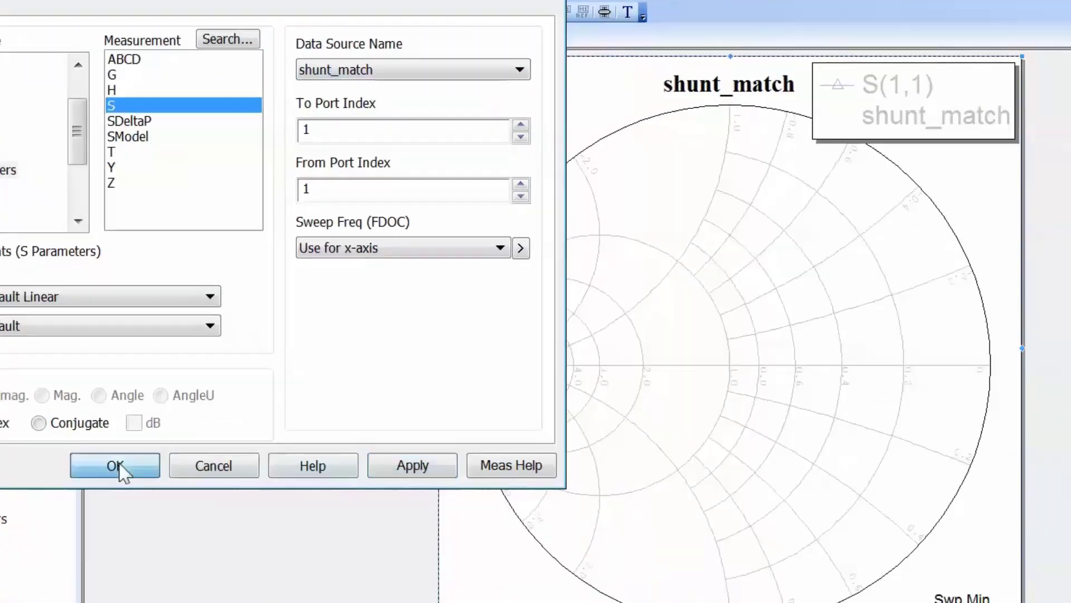
left_click(115, 467)
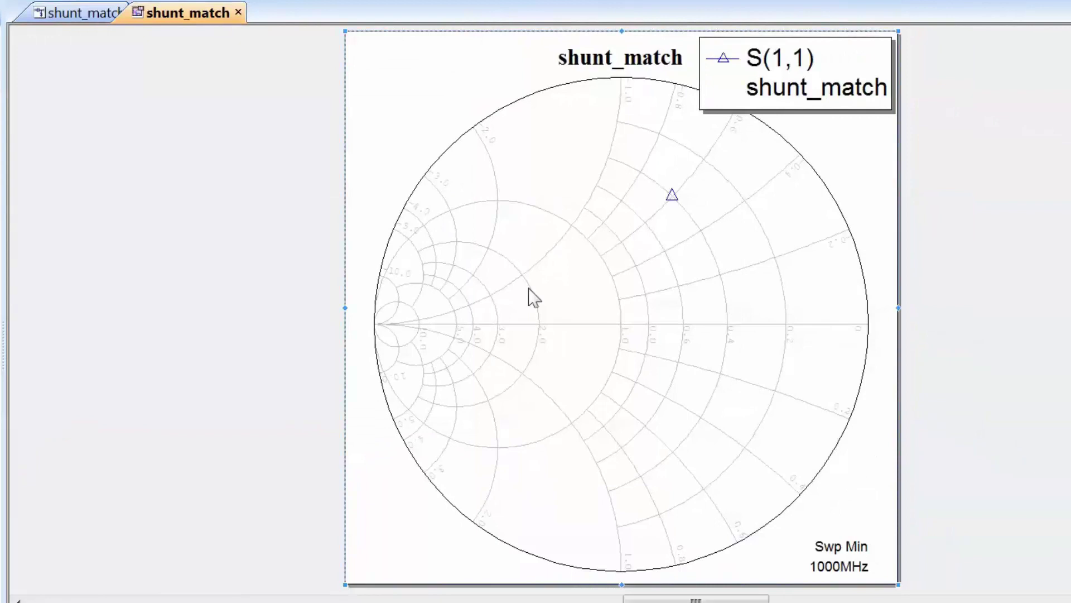
Step: Place a marker on the S(1,1) trace point at 1000 MHz on the Smith chart
key("ctrl+m")
left_click(669, 196)
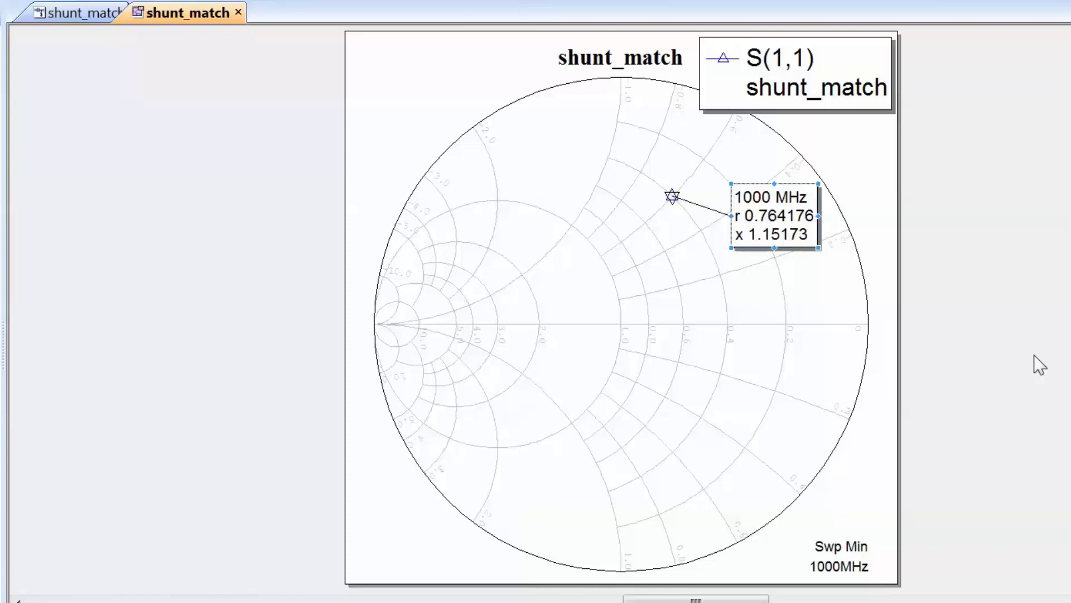
left_click(615, 320)
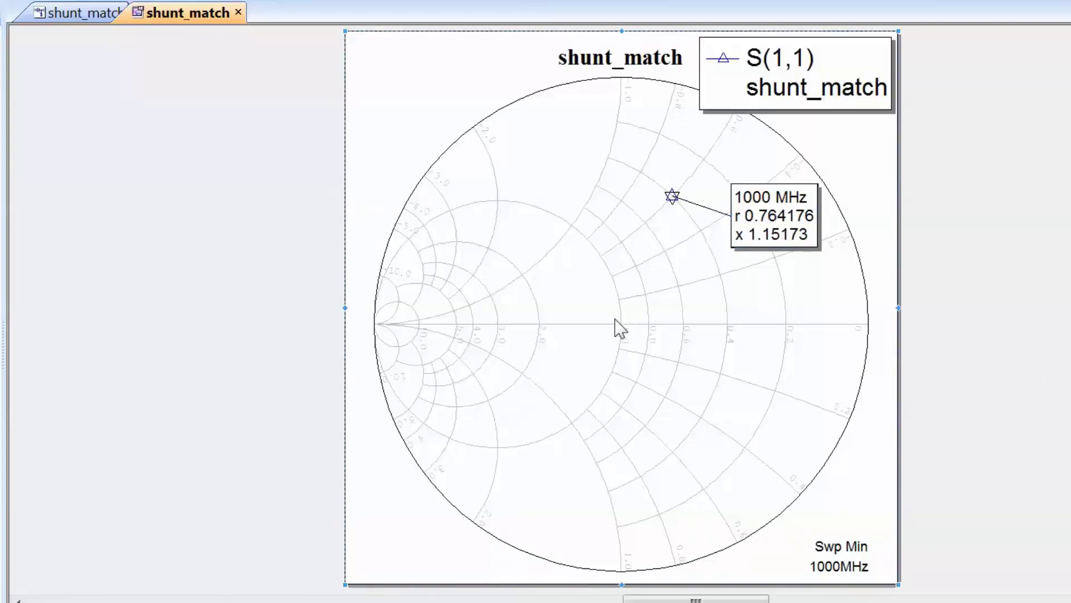
Step: Set the Smith chart's markers to display admittance, denormalized to 50 Ohms
right_click(619, 329)
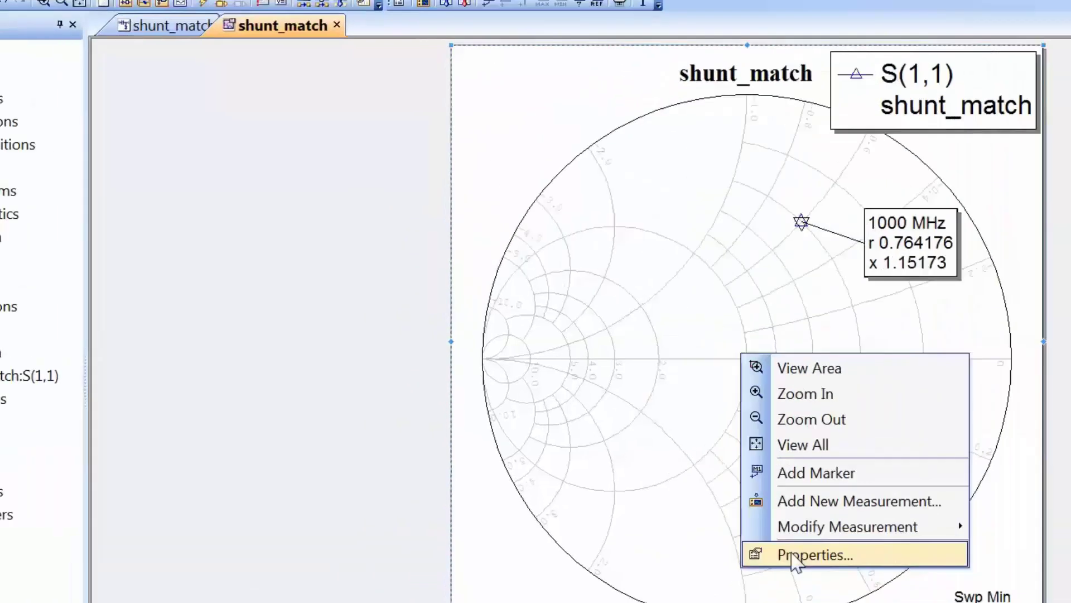
left_click(683, 505)
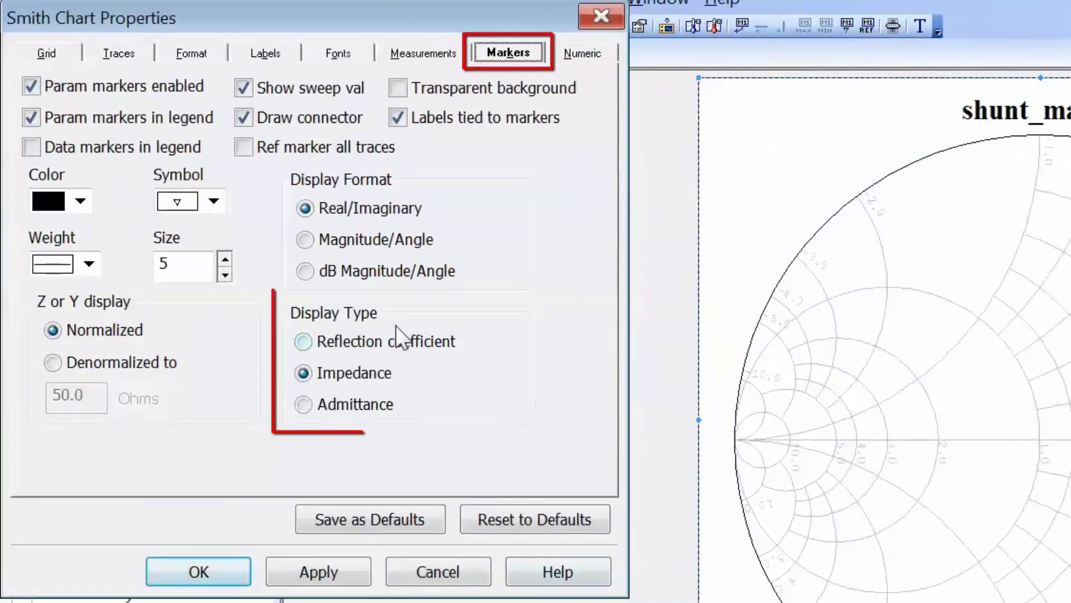
left_click(301, 406)
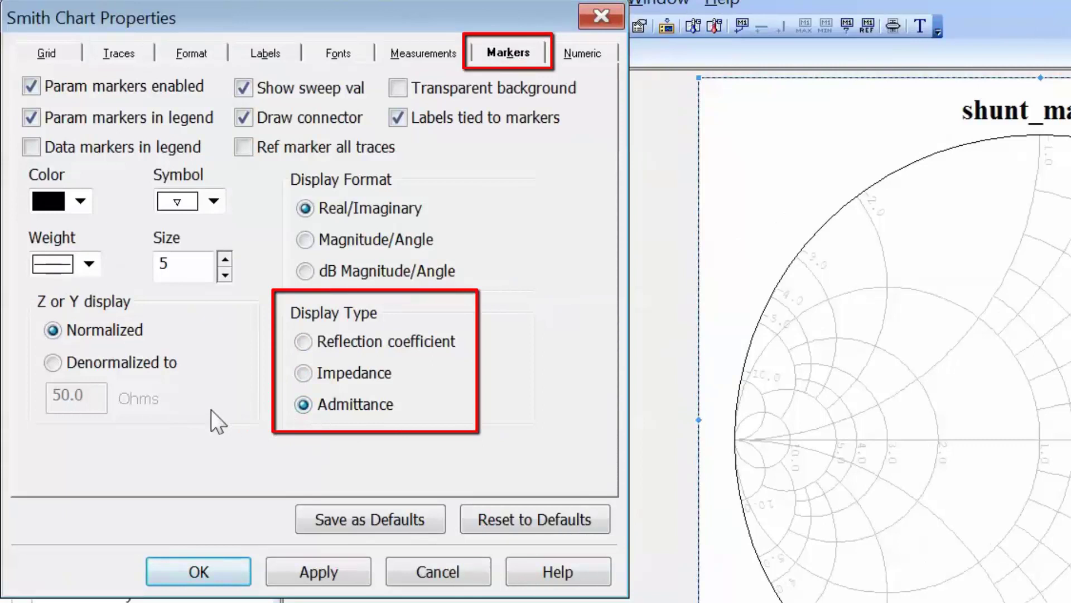
left_click(52, 364)
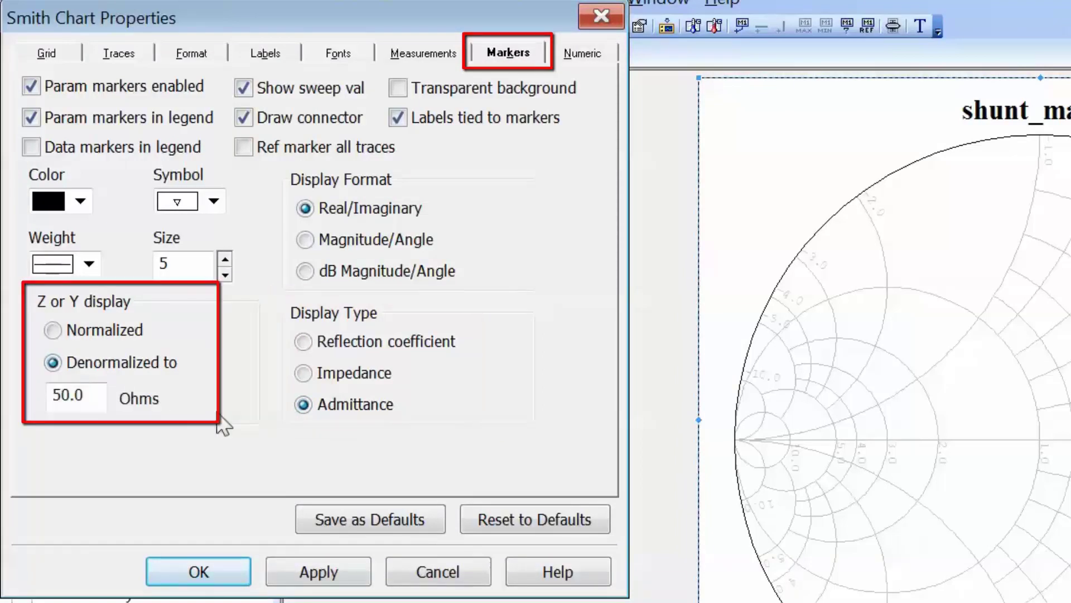
left_click(299, 564)
left_click(193, 572)
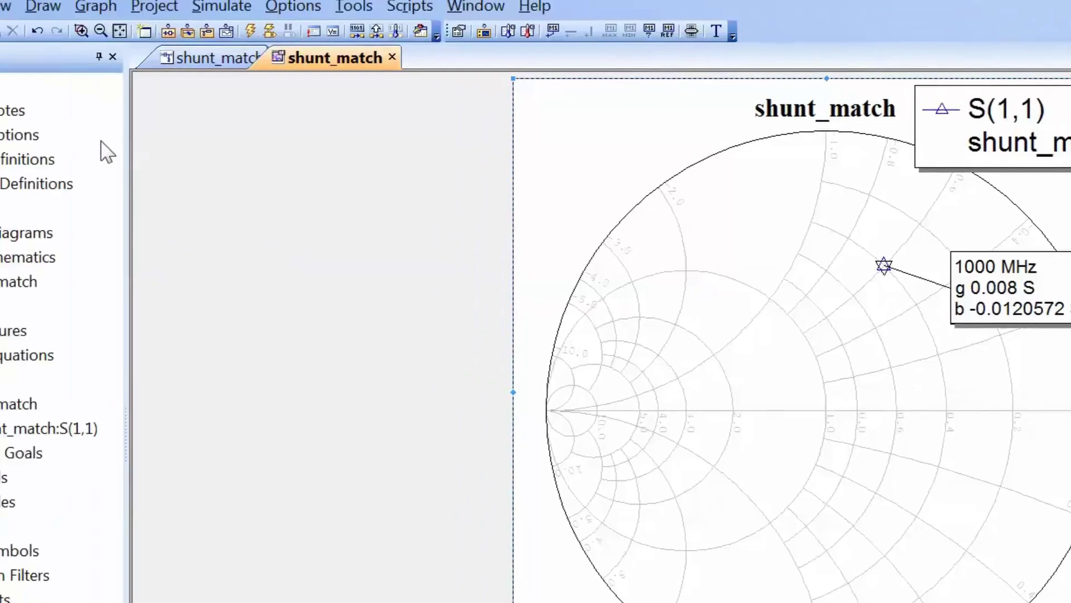
Step: Set the project's global conductance unit to mS
double_click(4, 137)
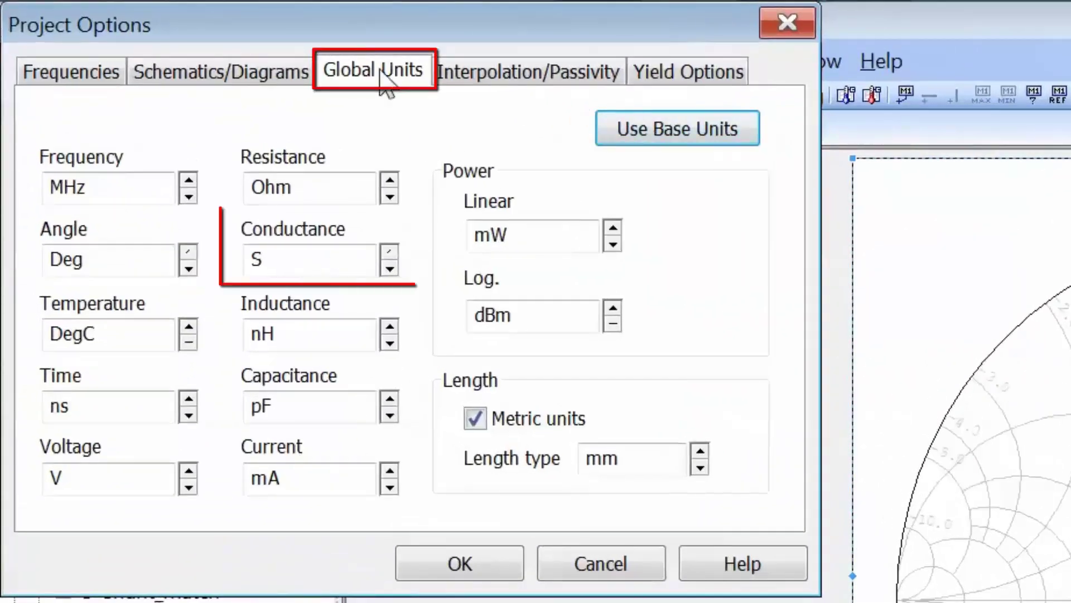
left_click(389, 269)
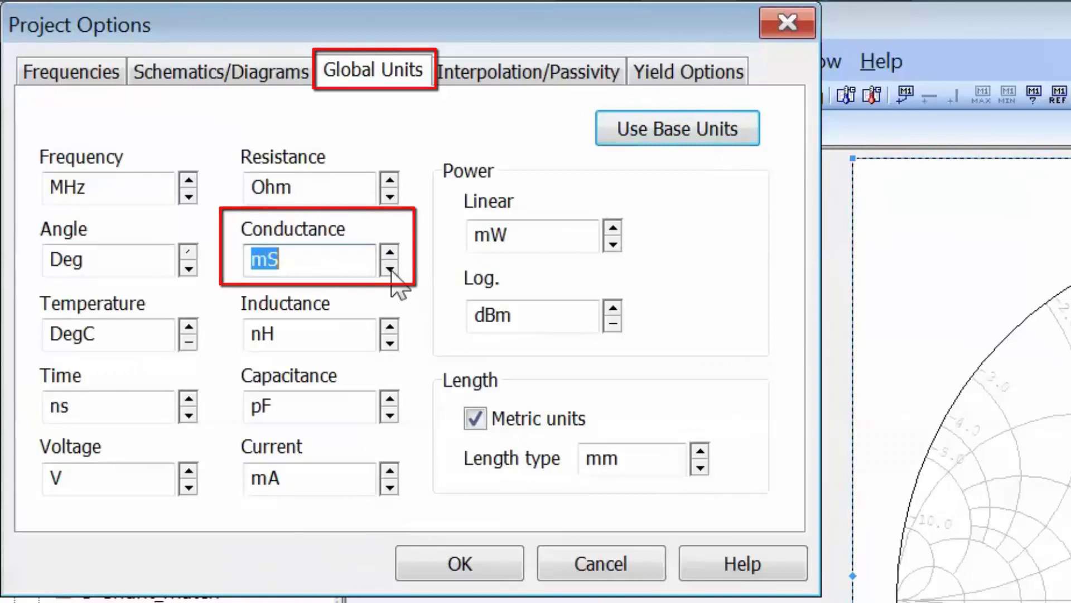
left_click(460, 563)
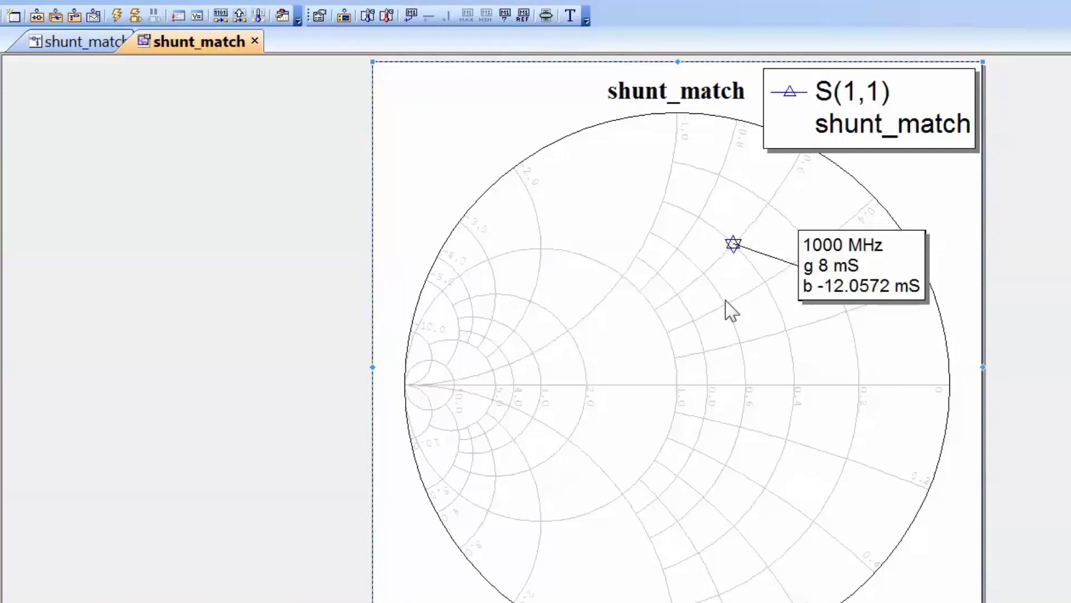
Step: Change the Smith chart's axis numbers font to size 12 in black
right_click(683, 344)
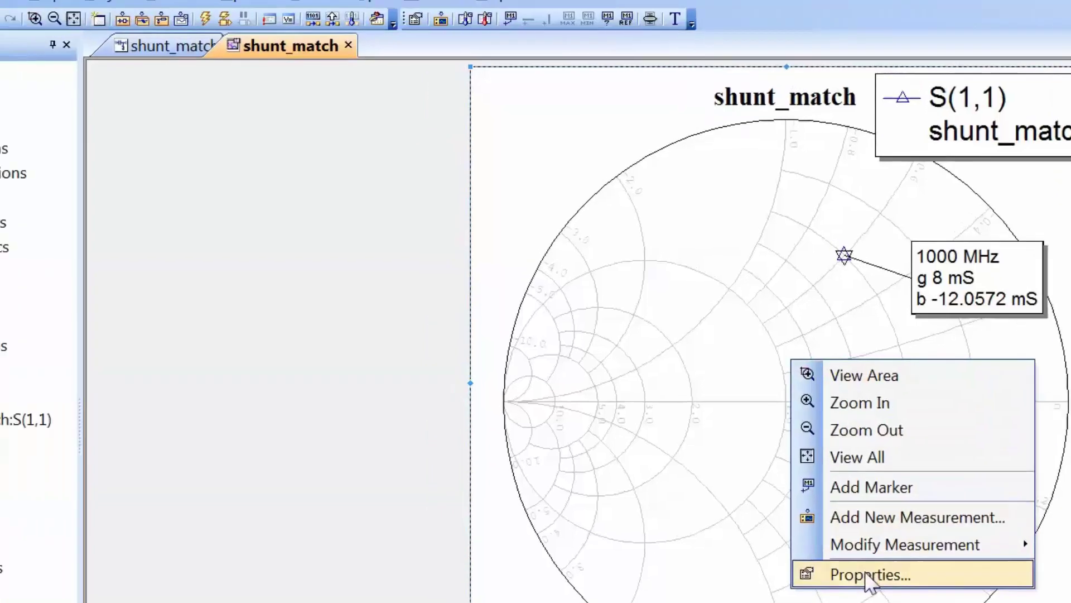
left_click(757, 550)
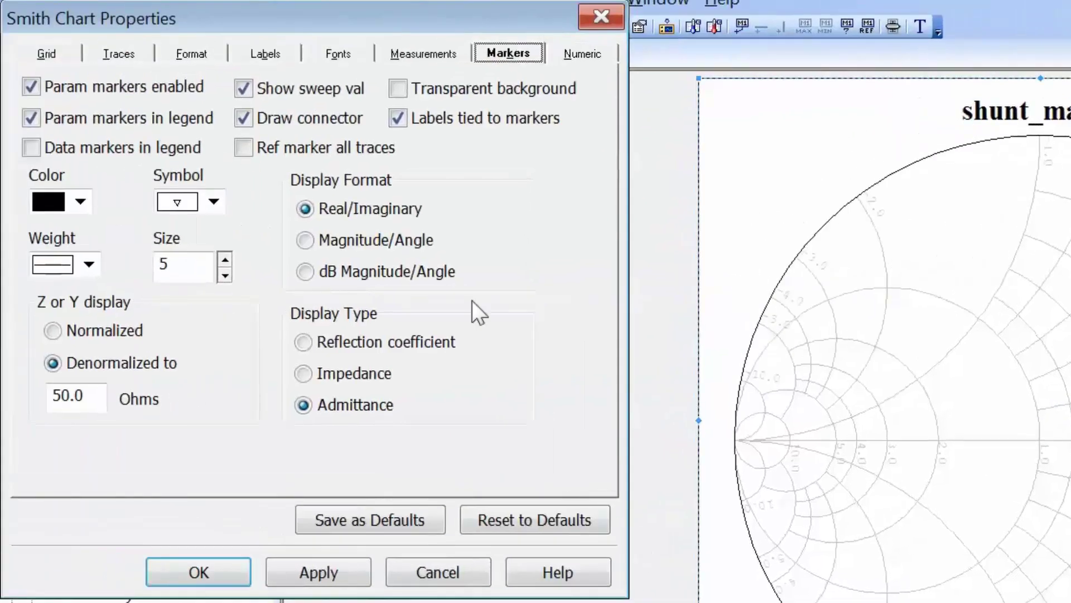
left_click(332, 51)
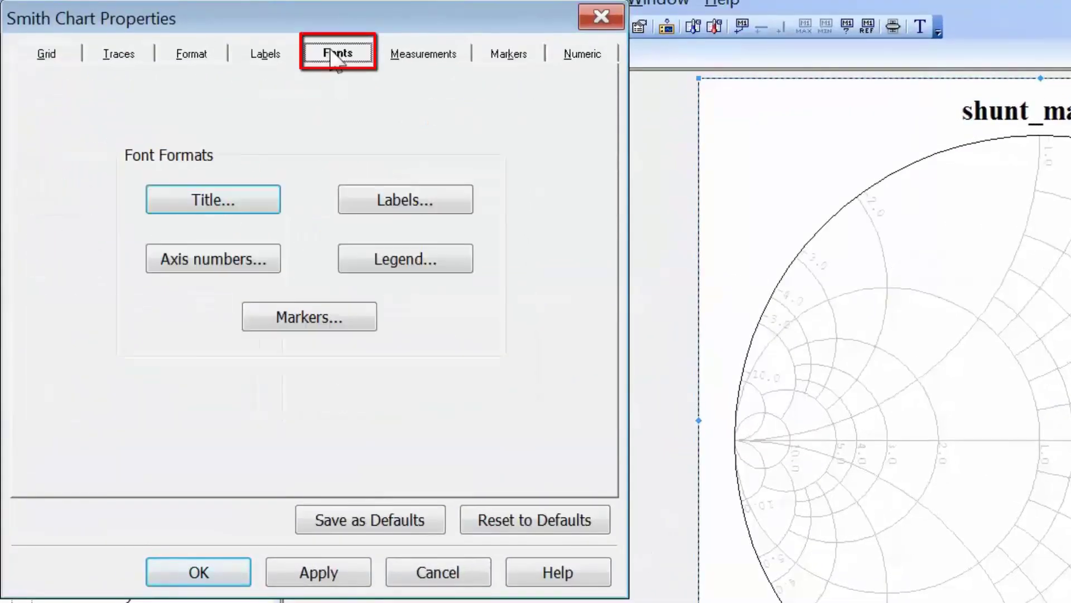
left_click(204, 258)
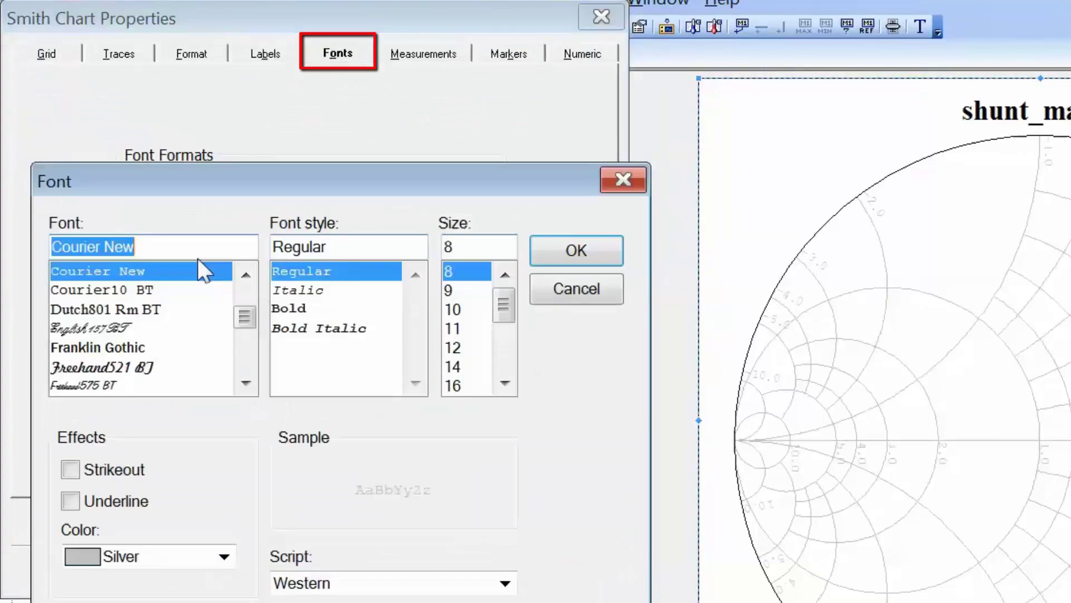
left_click(457, 346)
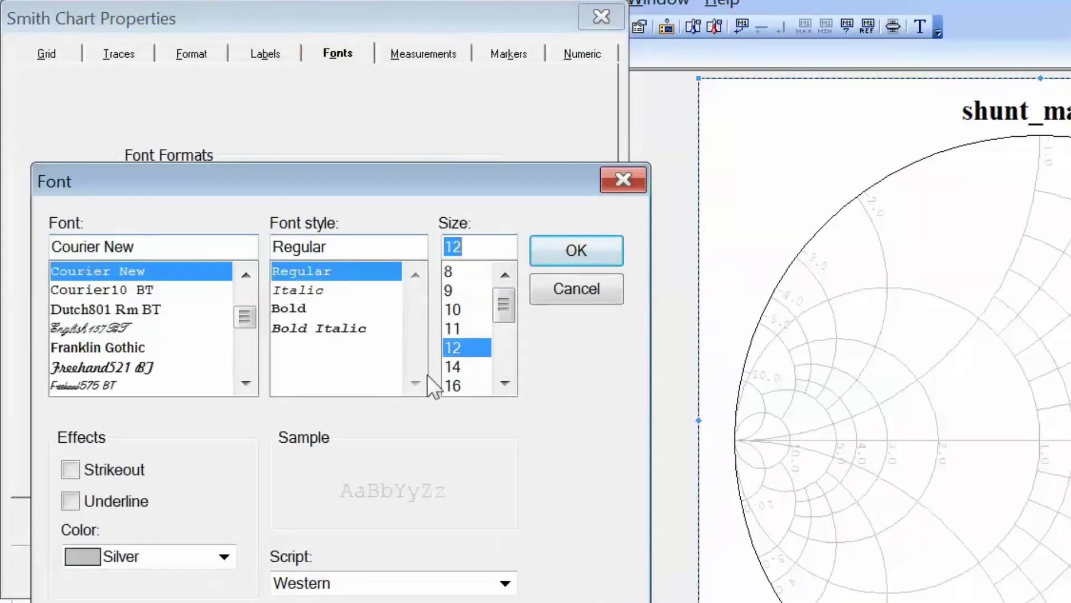
left_click(220, 561)
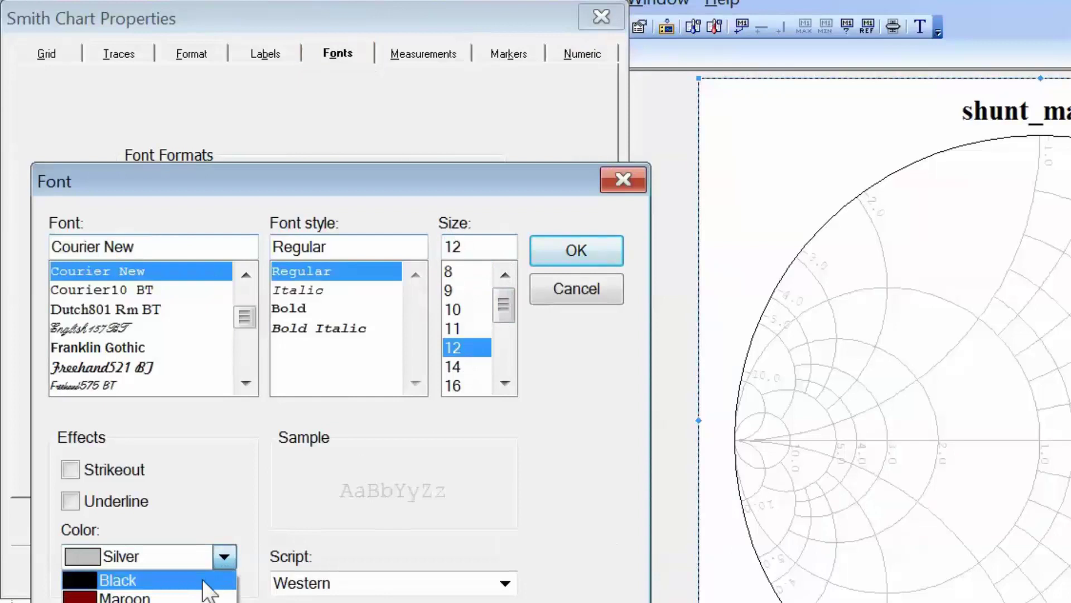
left_click(202, 581)
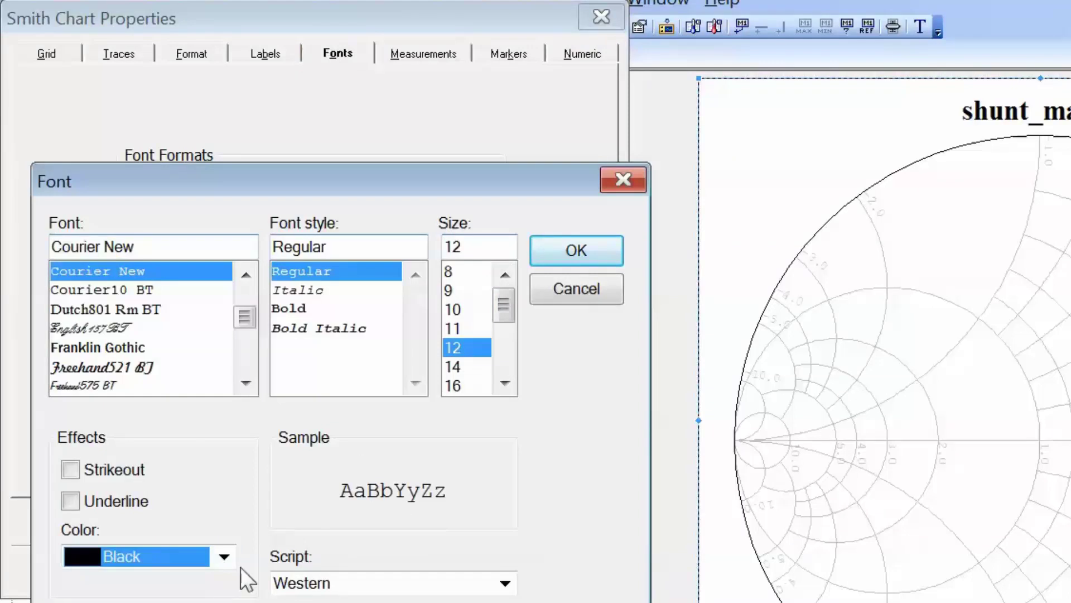
left_click(575, 253)
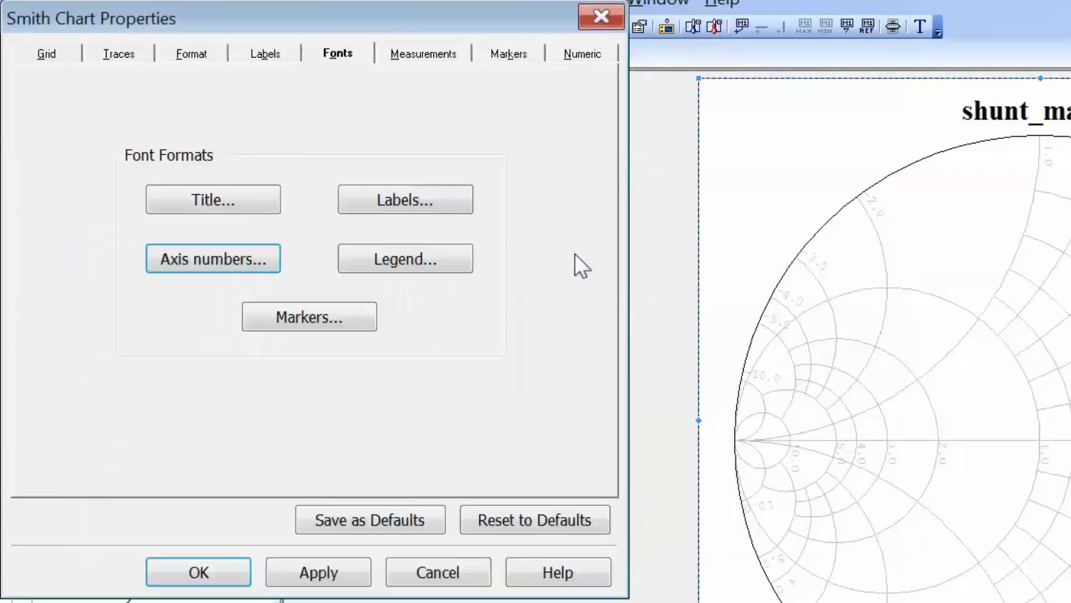
left_click(300, 570)
left_click(202, 571)
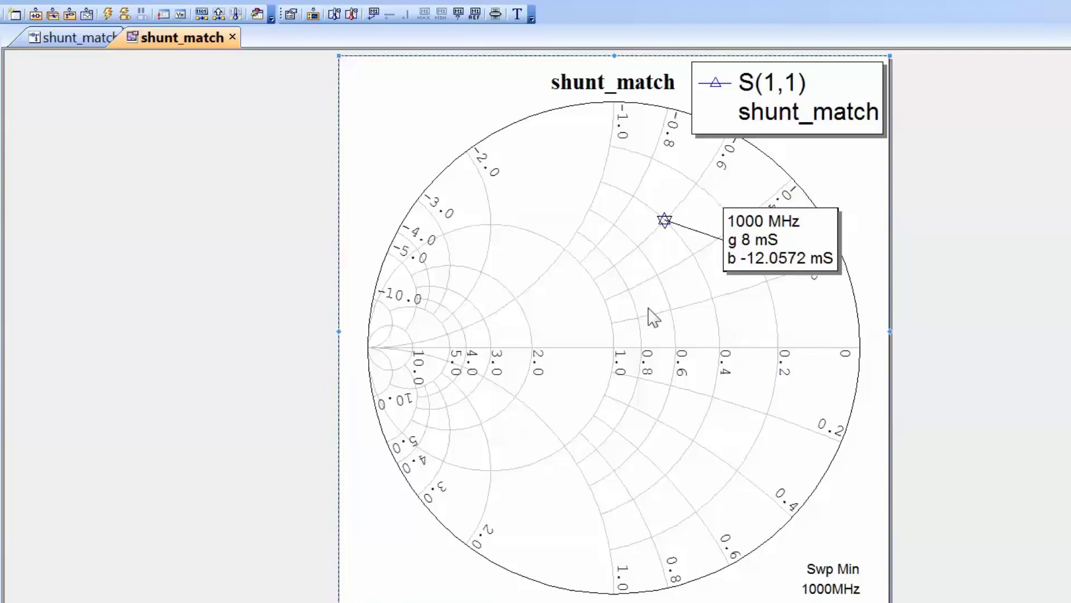
Step: Switch the Smith chart's marker readout to normalized admittance values
right_click(580, 341)
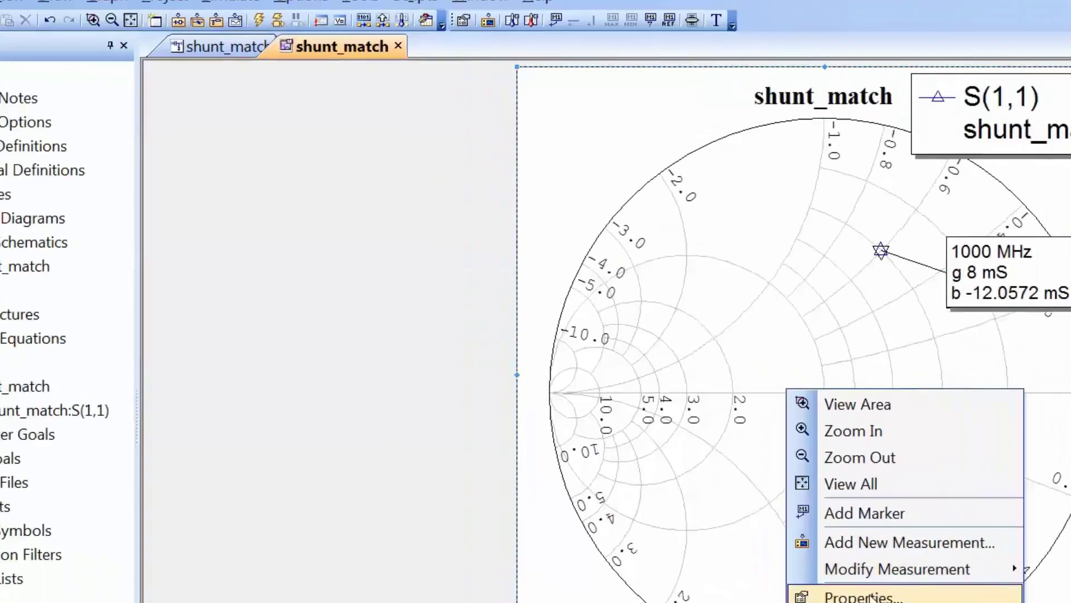
left_click(872, 596)
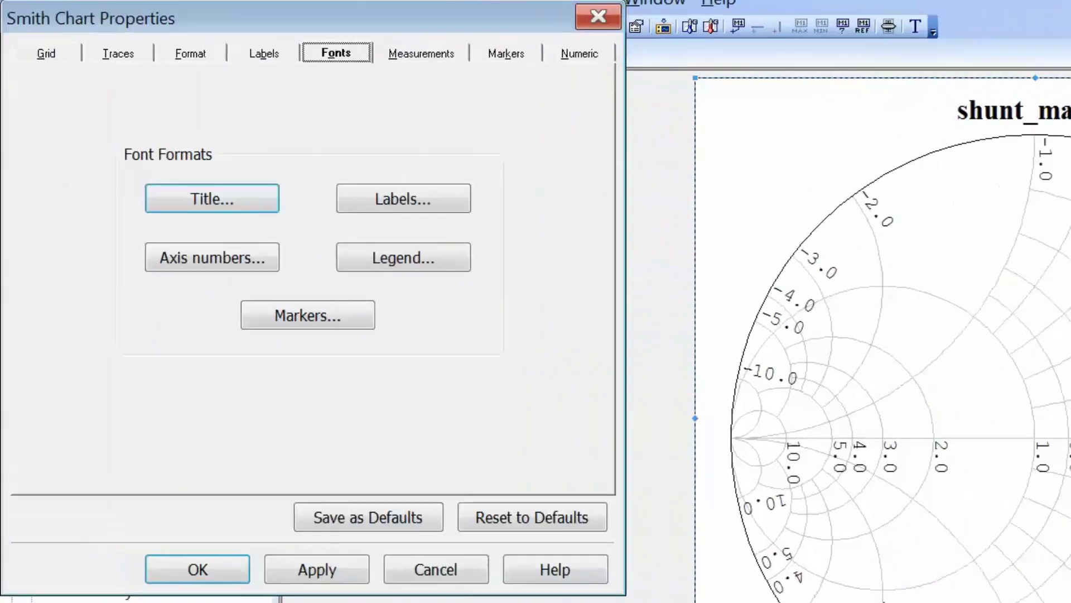
left_click(506, 53)
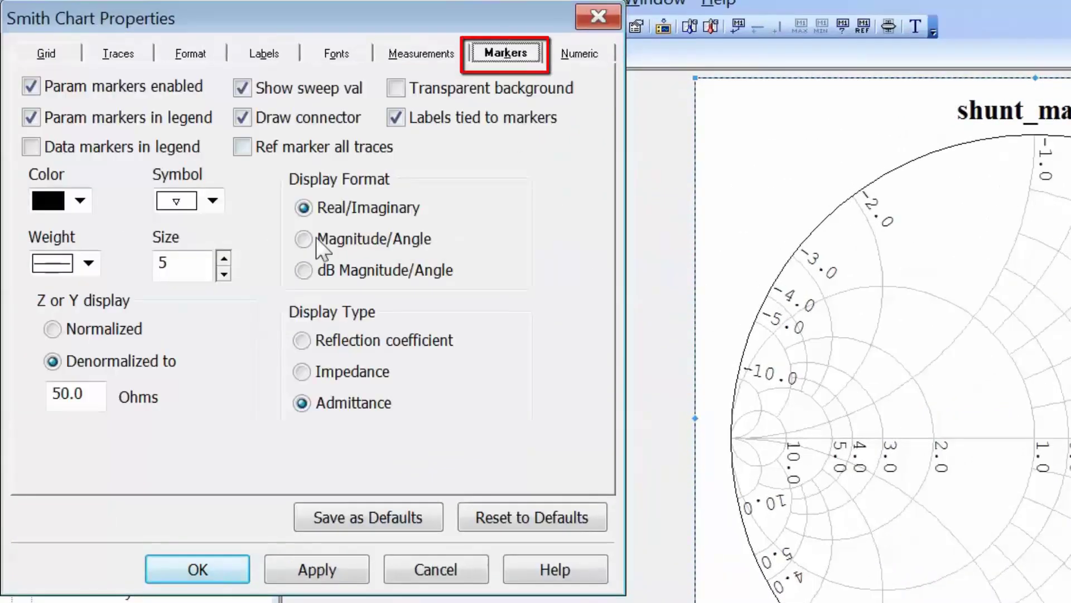
left_click(55, 332)
left_click(317, 569)
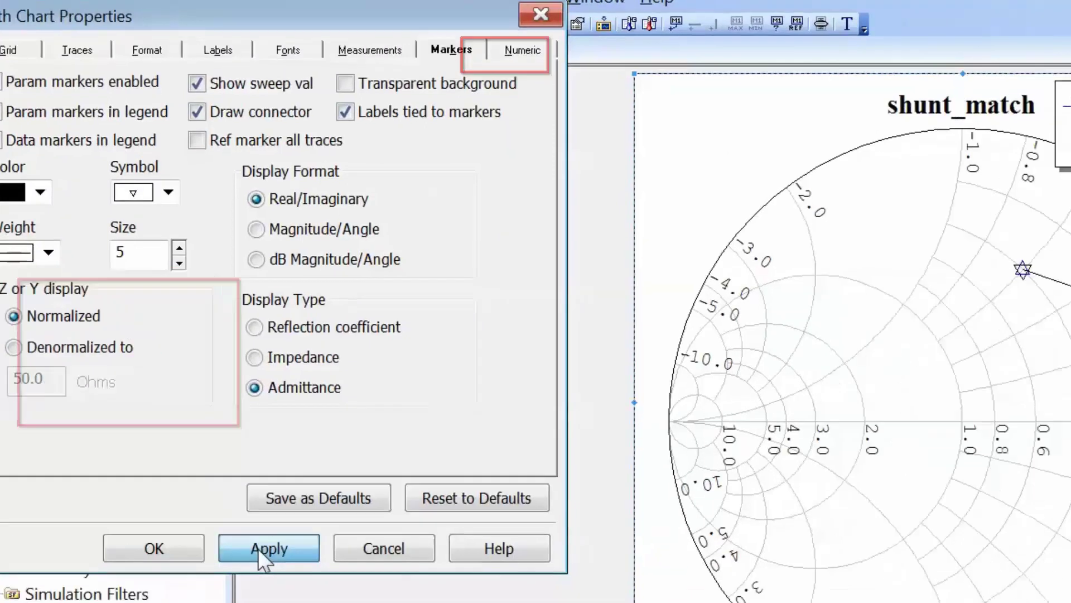
left_click(198, 569)
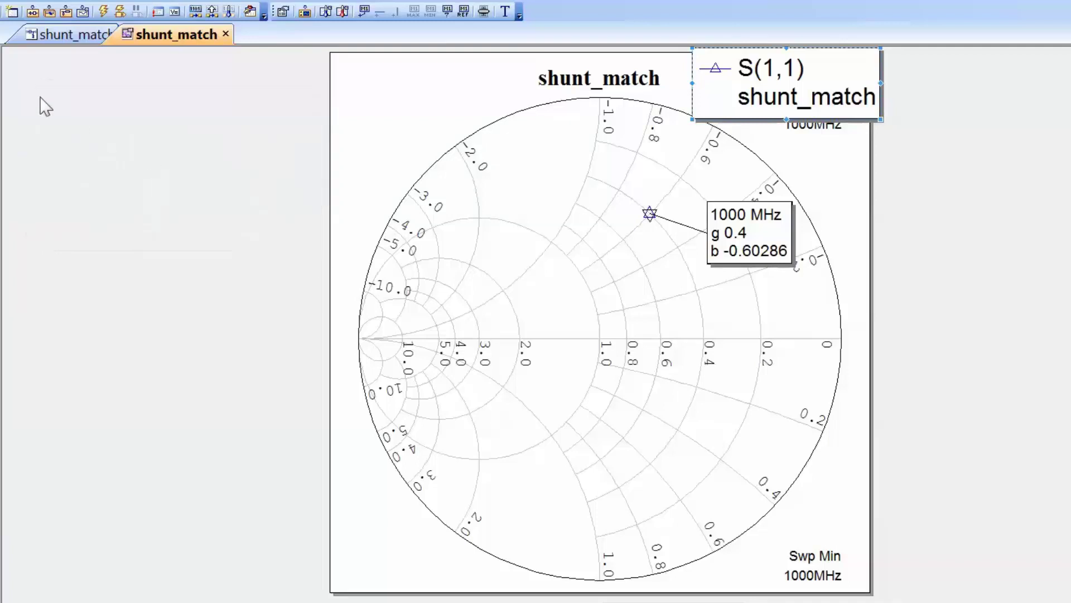
Step: Check the port impedance in the shunt_match schematic and return to the Smith chart
left_click(57, 37)
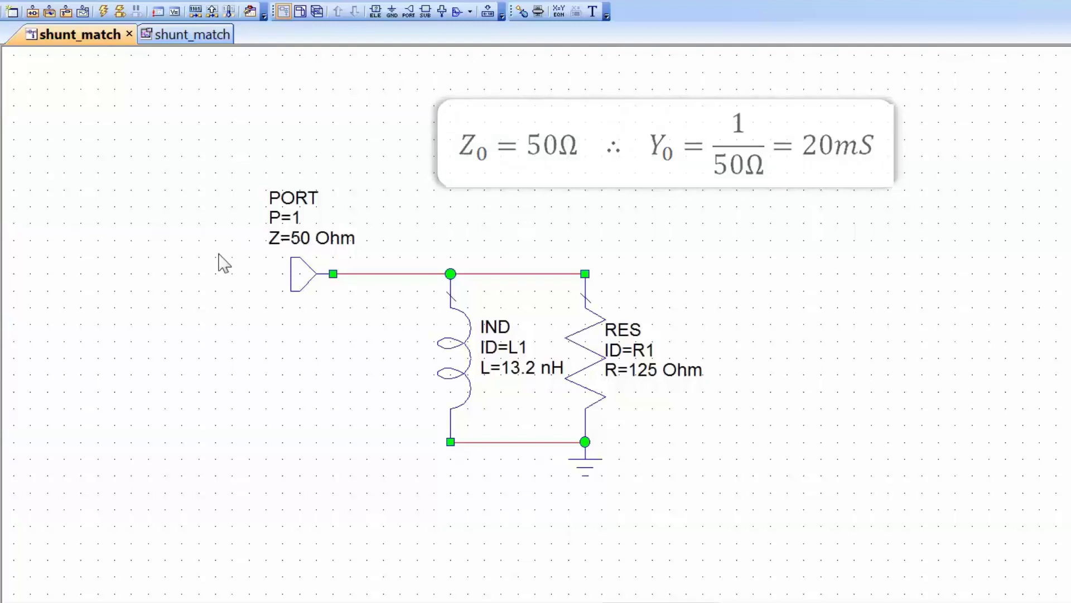
left_click(164, 36)
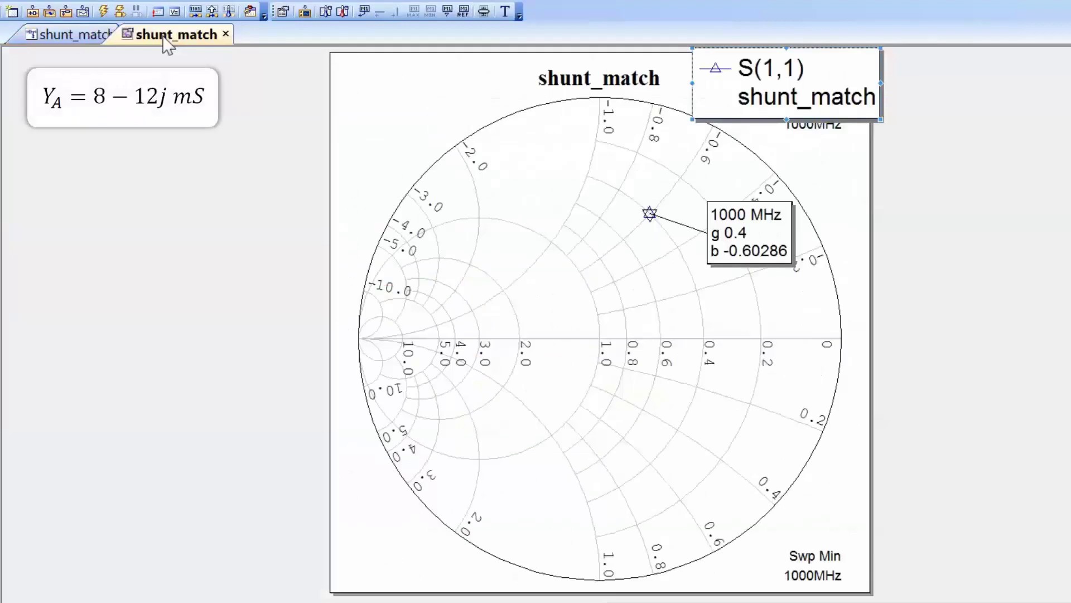
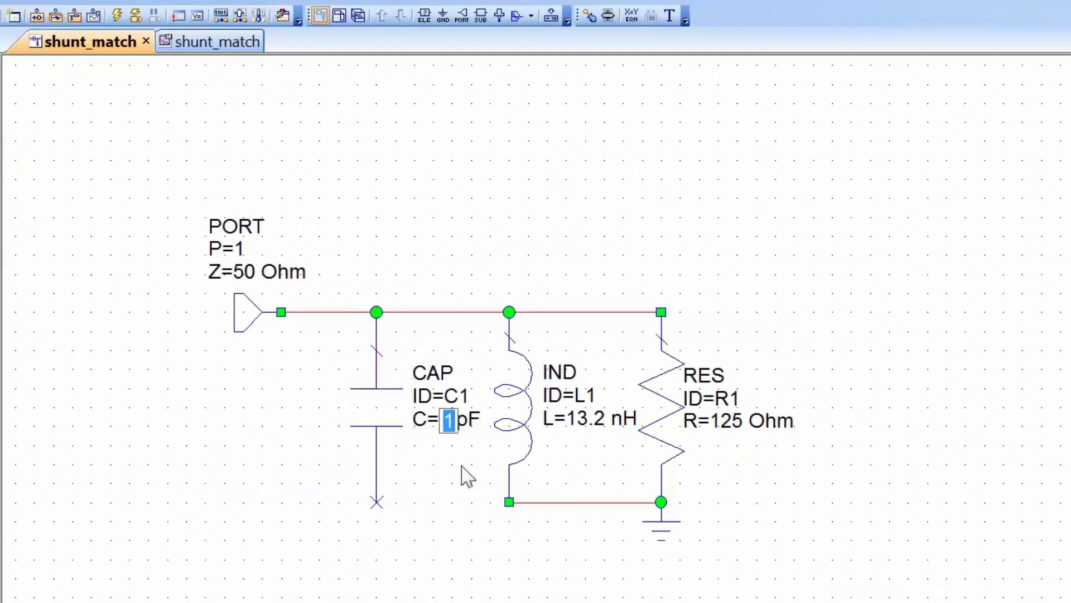
Step: Set capacitor C1 to 4.47 pF, run the simulation, and check the result on the shunt_match Smith chart
type("4.47")
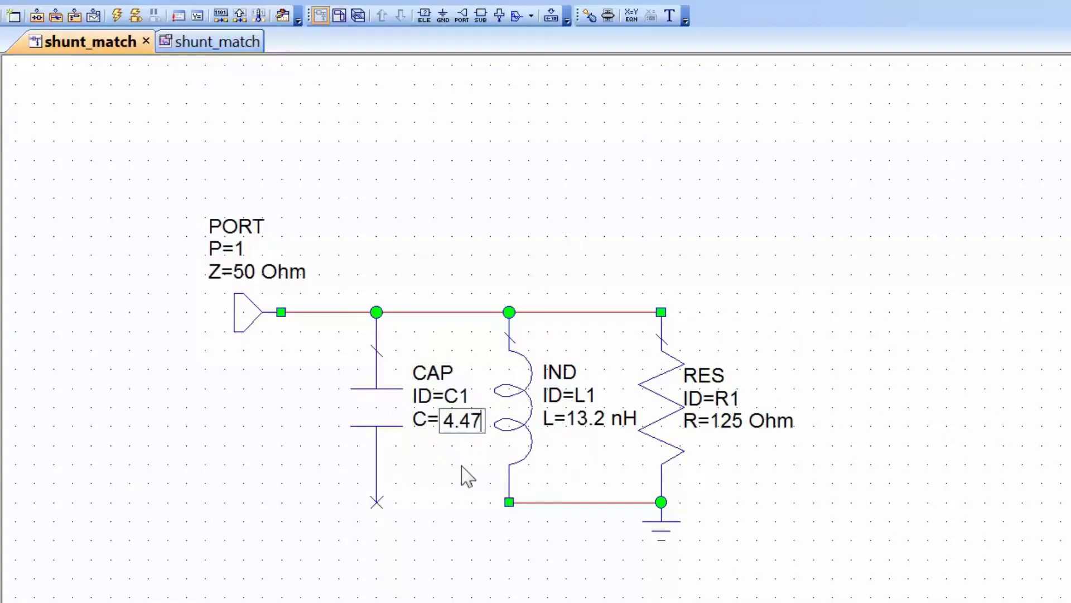
key("Return")
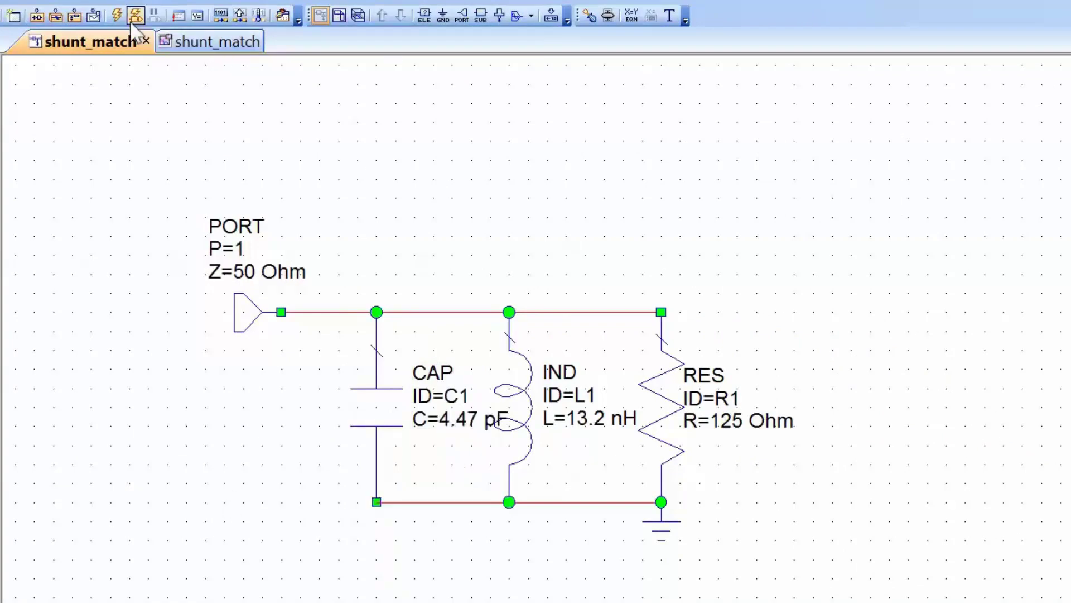
left_click(116, 15)
left_click(201, 44)
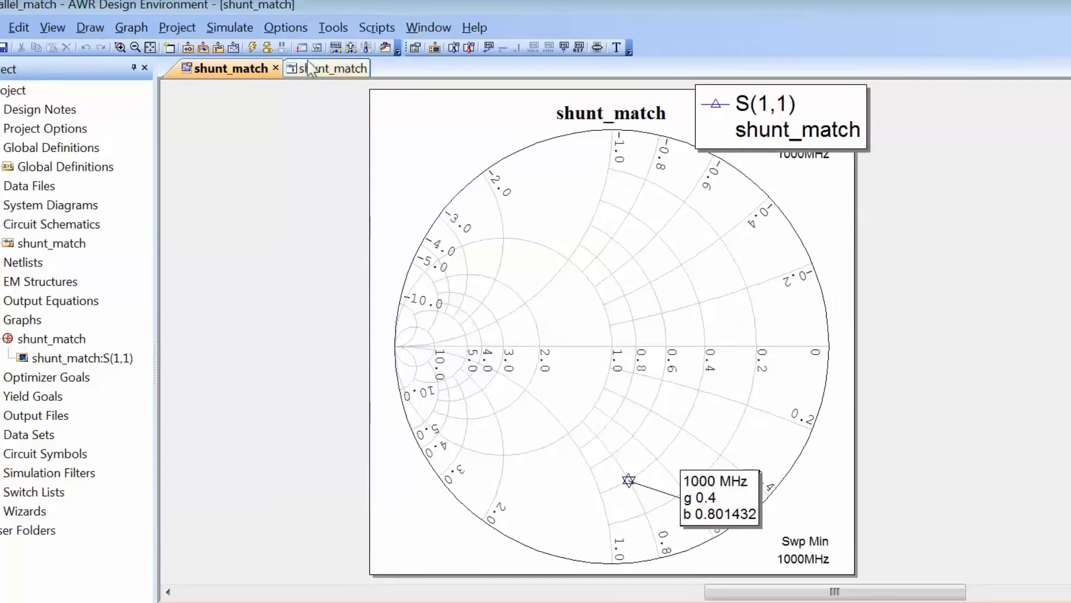
Step: Delete the 13.2 nH inductor from the shunt_match schematic
left_click(357, 76)
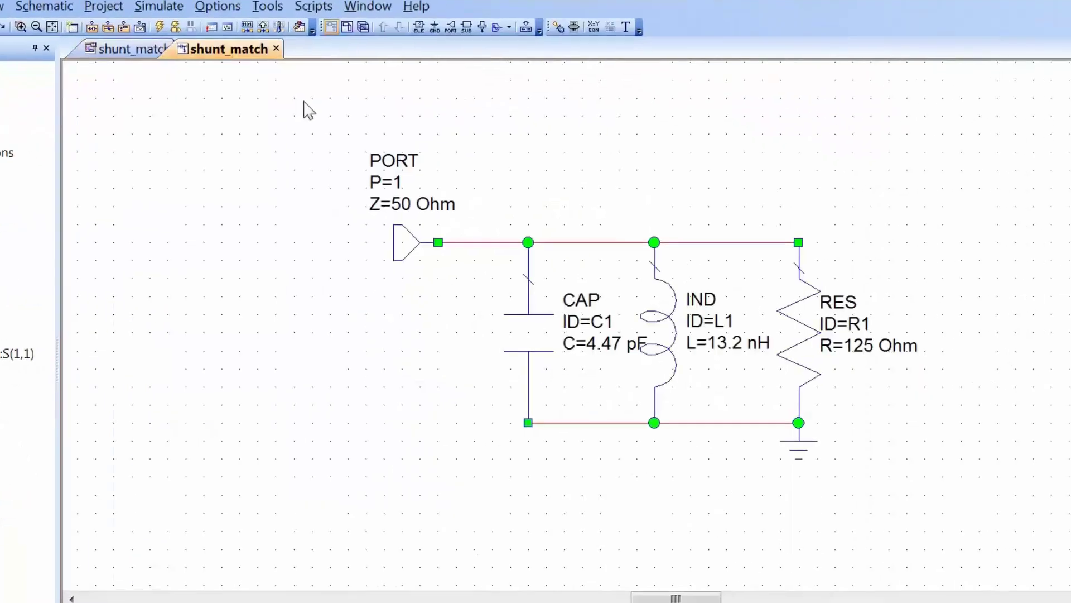
left_click(655, 331)
key("Delete")
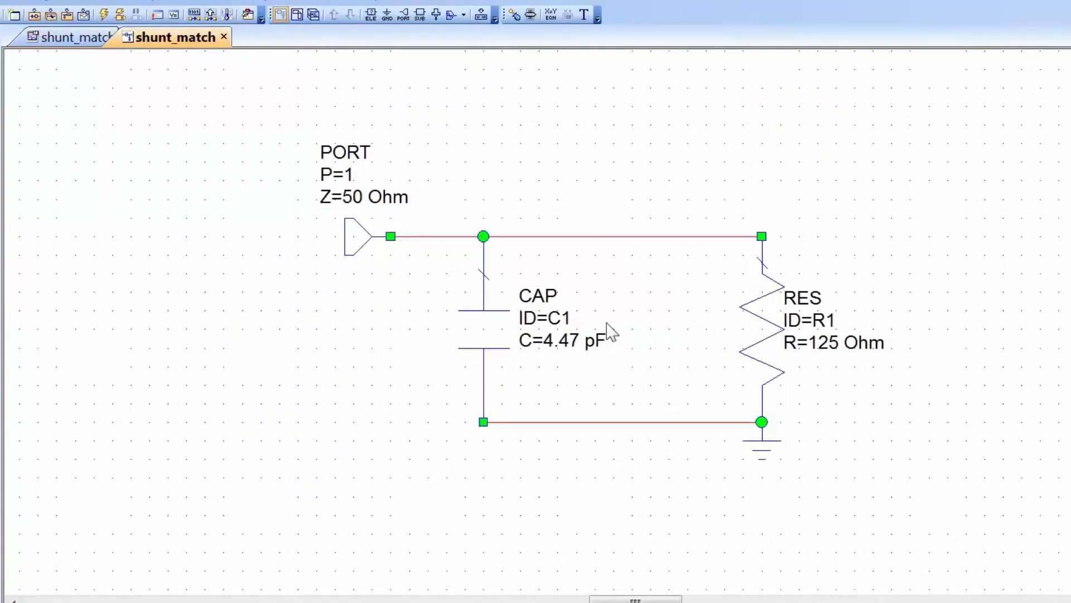
Step: Set the resistance of R1 to 83 Ohm
left_click(824, 342)
double_click(824, 342)
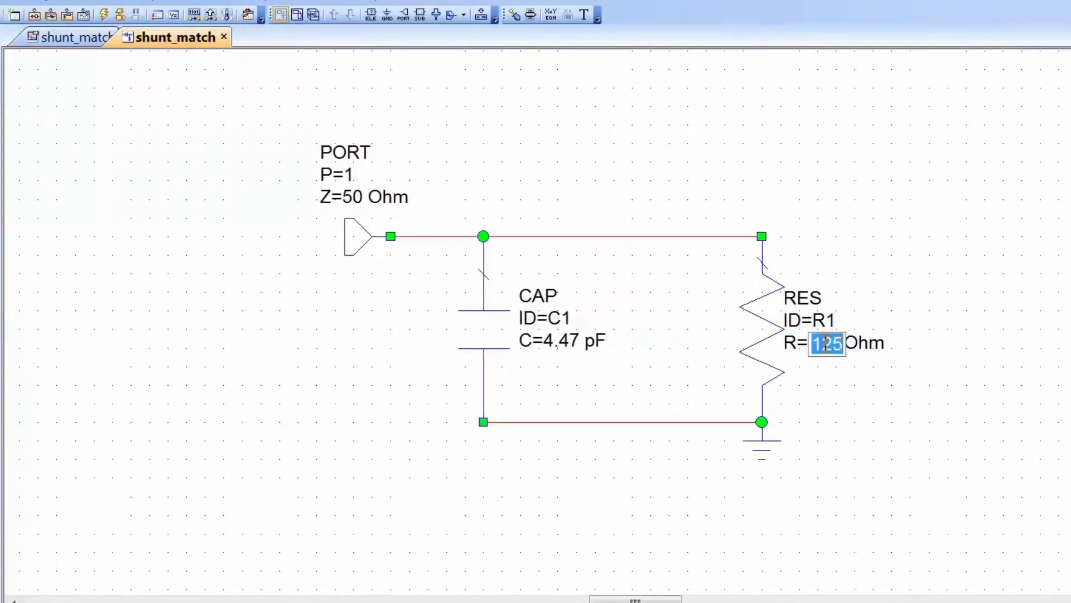
type("83")
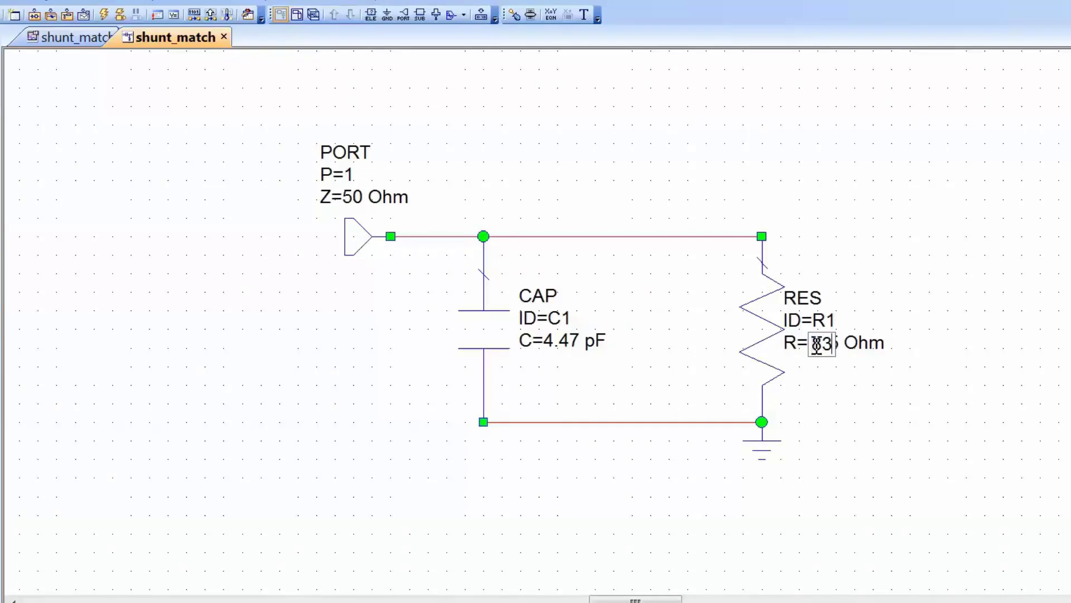
key("Return")
Step: Set the capacitance of C1 to 1.3 pF
left_click(562, 343)
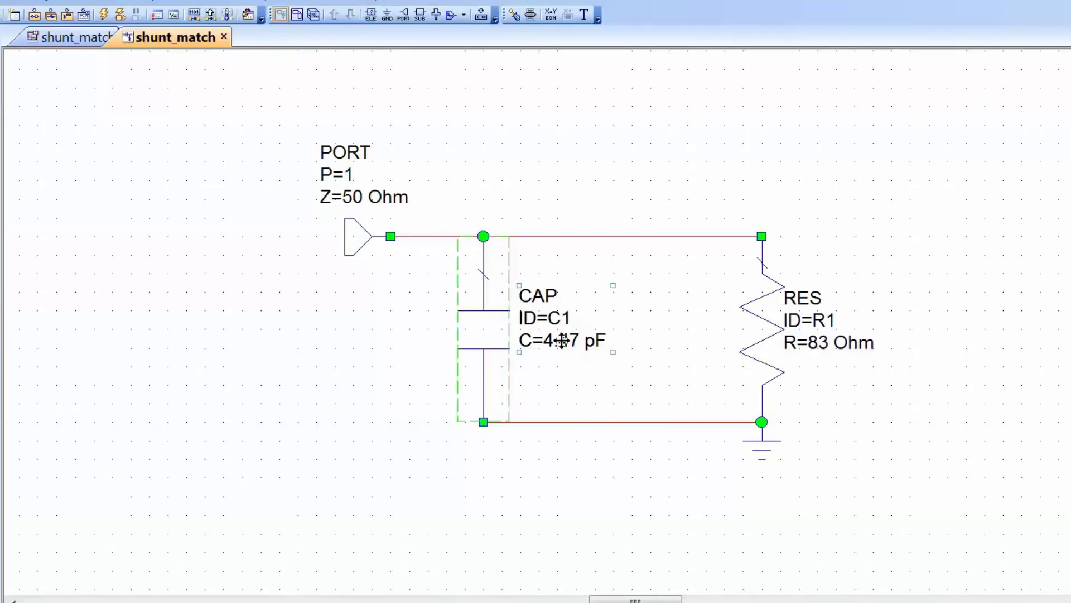
double_click(564, 342)
type("1.")
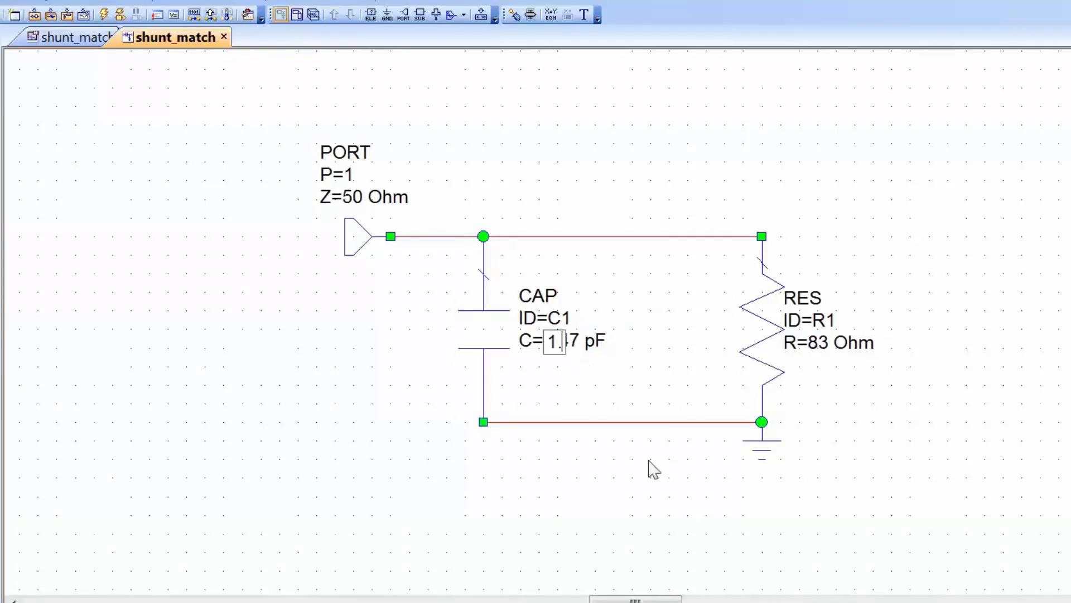
type("3")
key("Return")
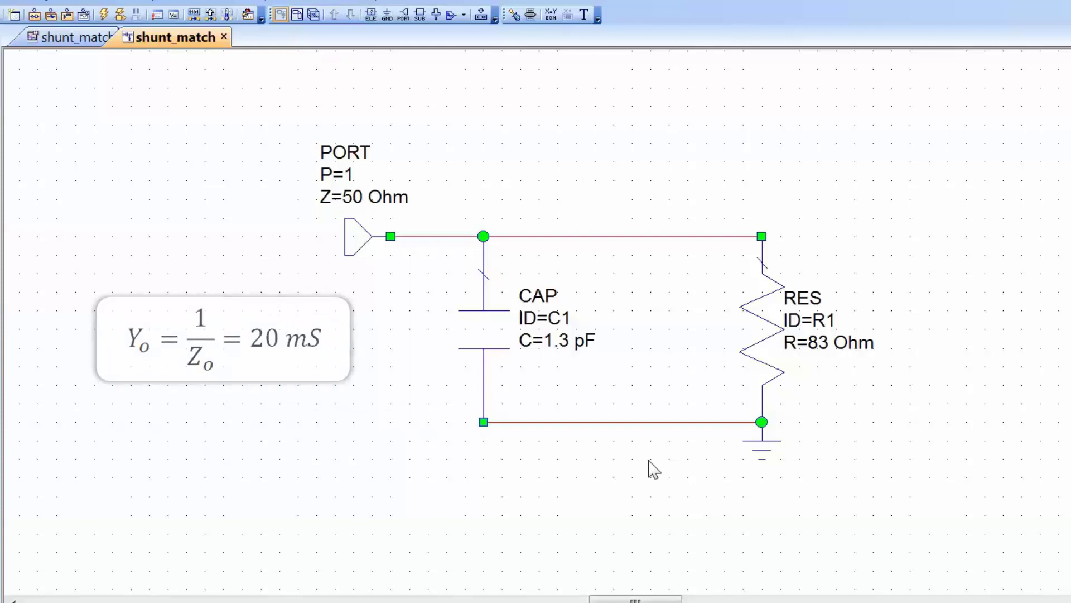
Step: Set the Smith chart's marker readout to admittance values denormalized to 50 Ohms
left_click(84, 40)
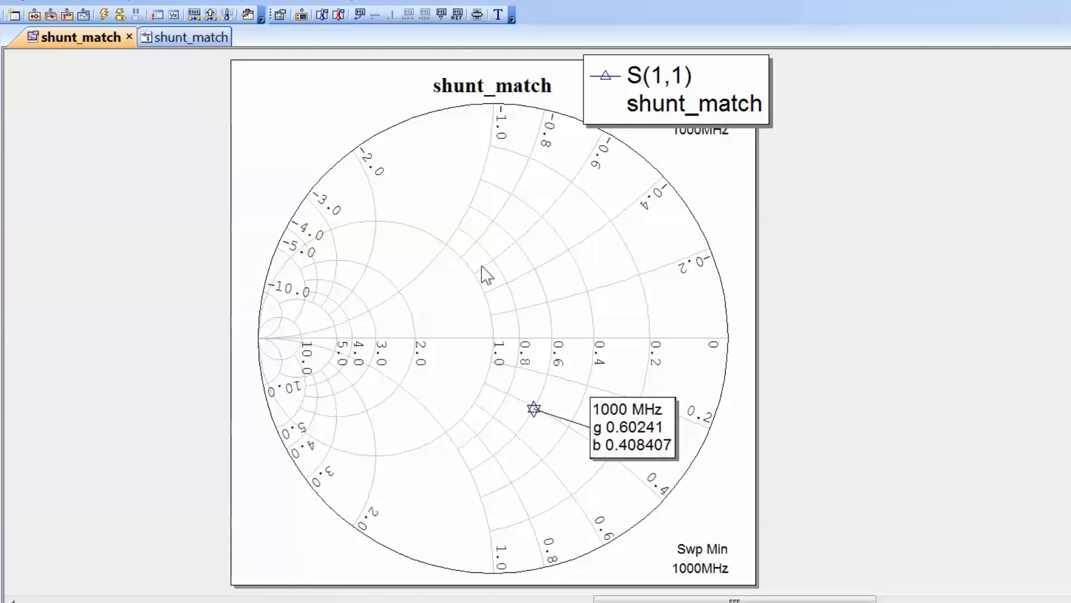
right_click(500, 282)
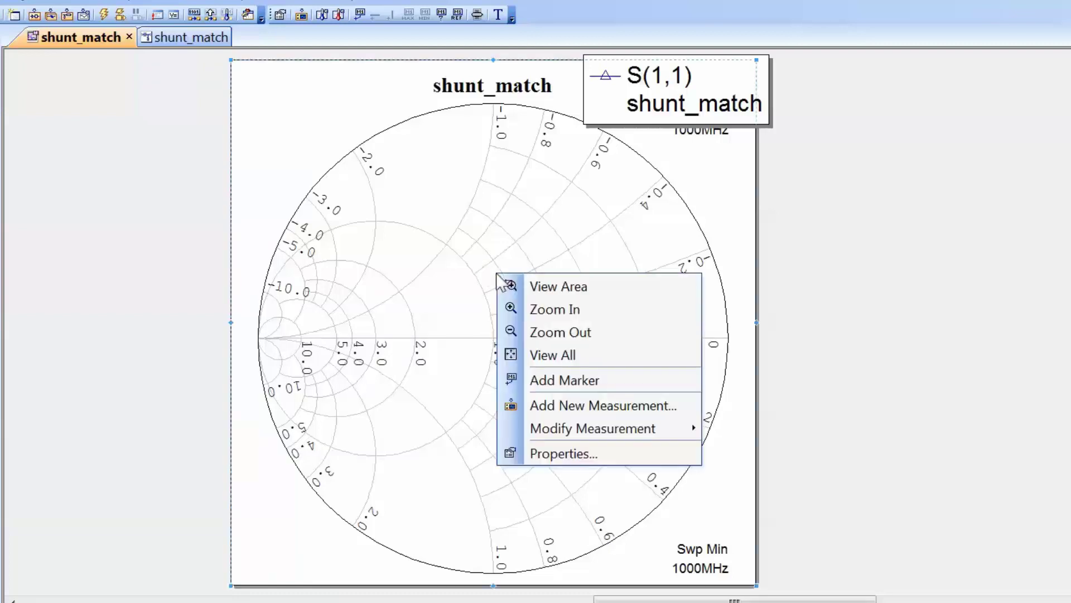
left_click(535, 454)
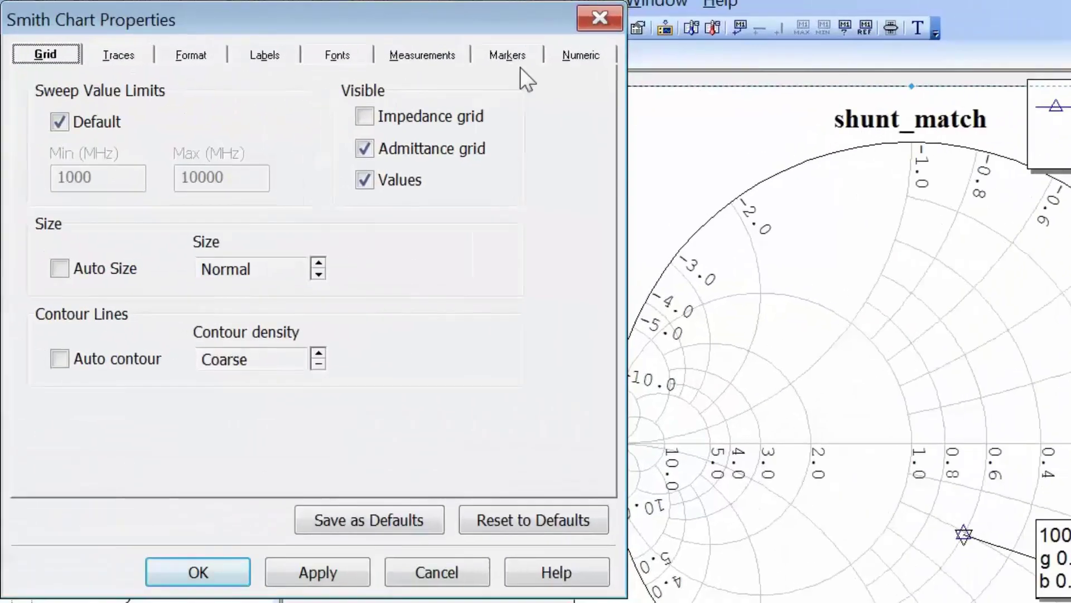
left_click(332, 45)
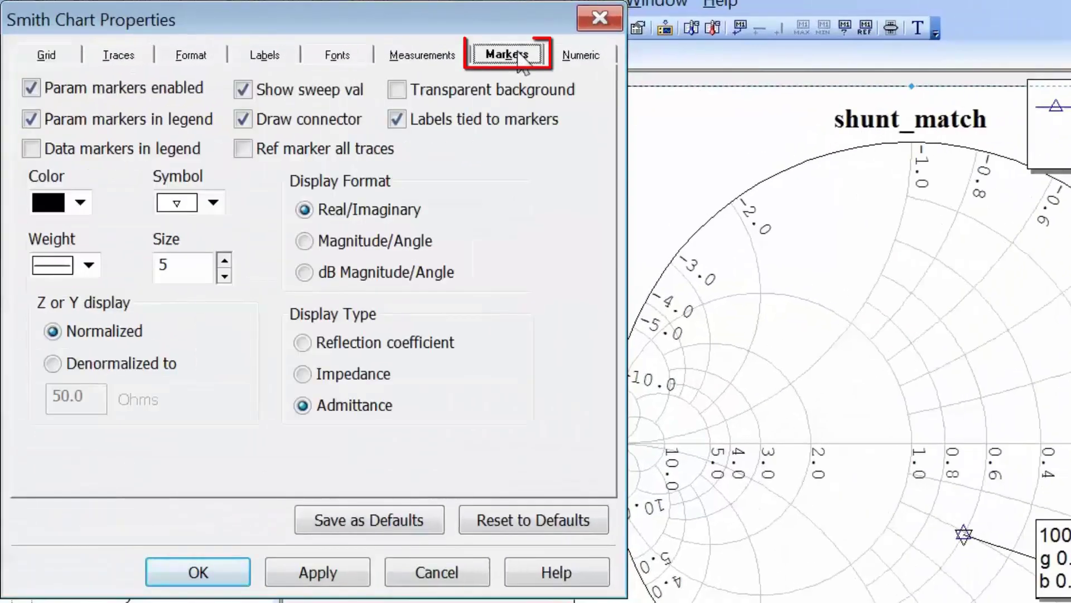
left_click(58, 363)
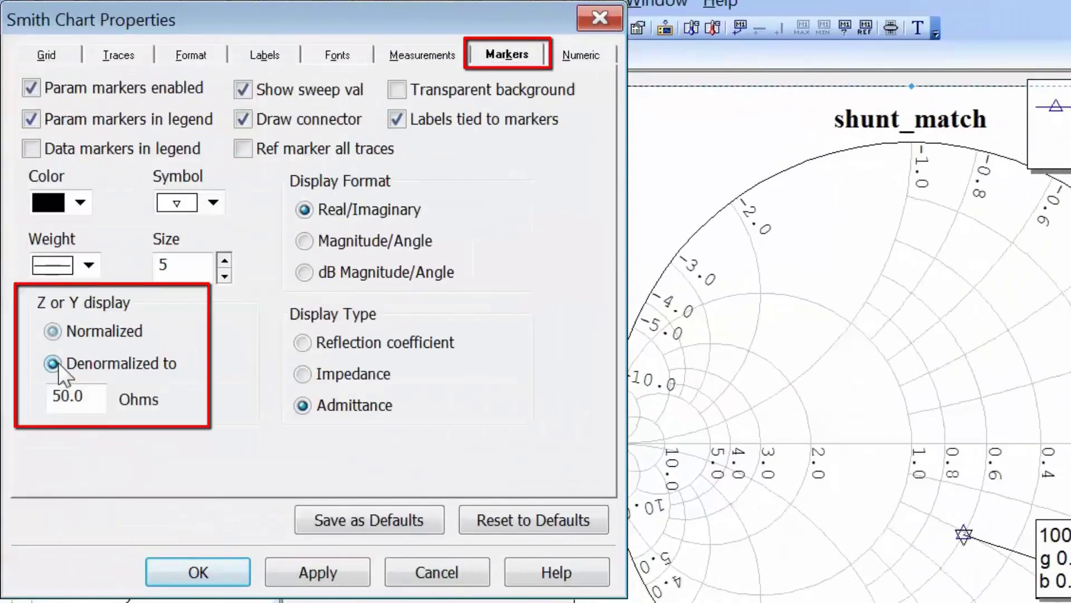
left_click(312, 570)
left_click(209, 565)
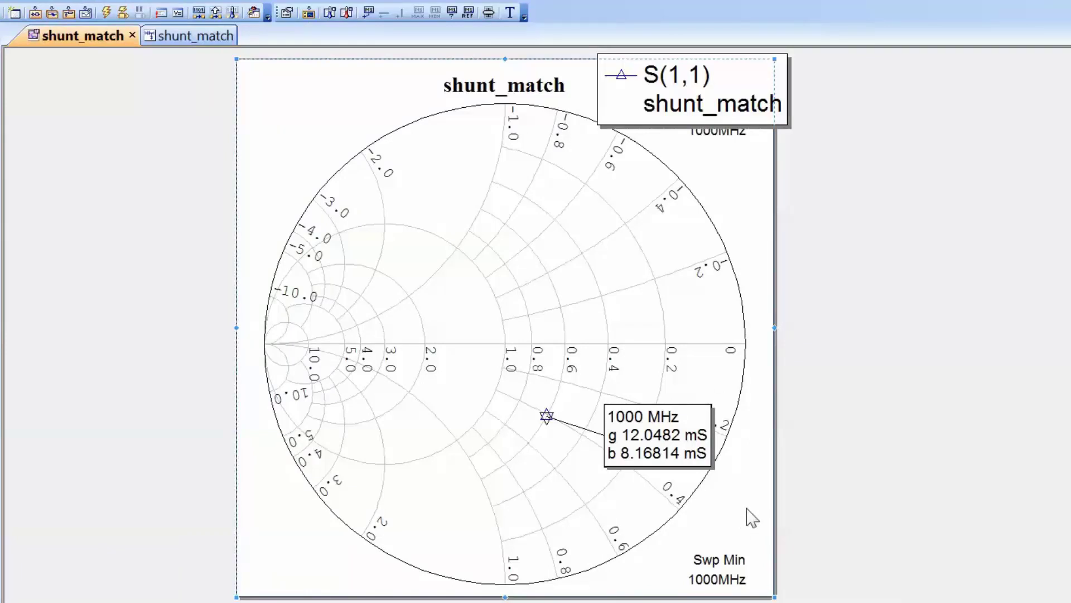
Step: Return the Smith chart's marker readout to normalized admittance values
left_click(473, 260)
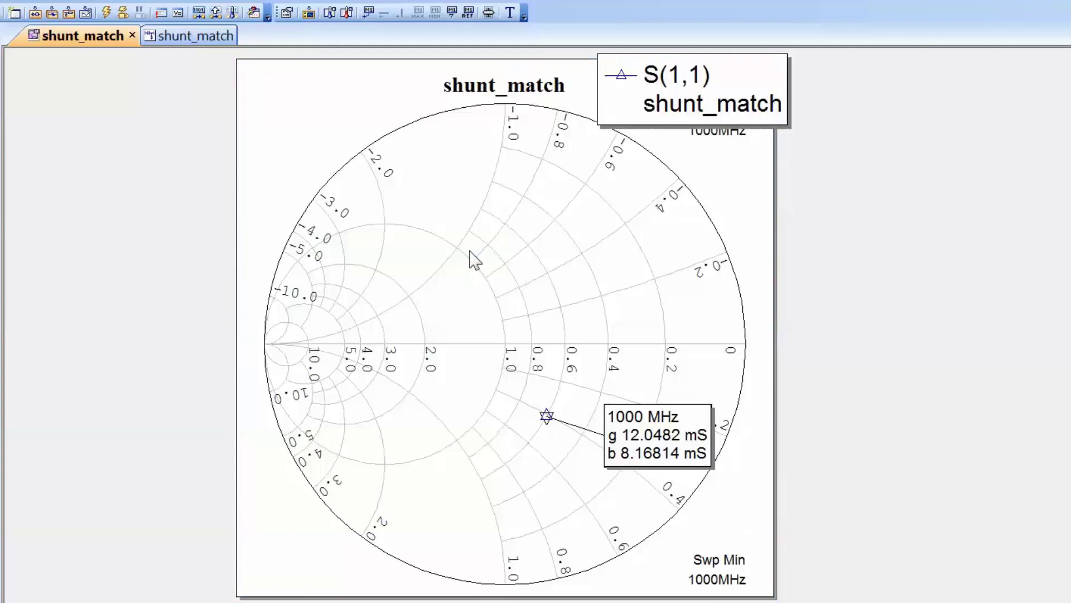
right_click(470, 251)
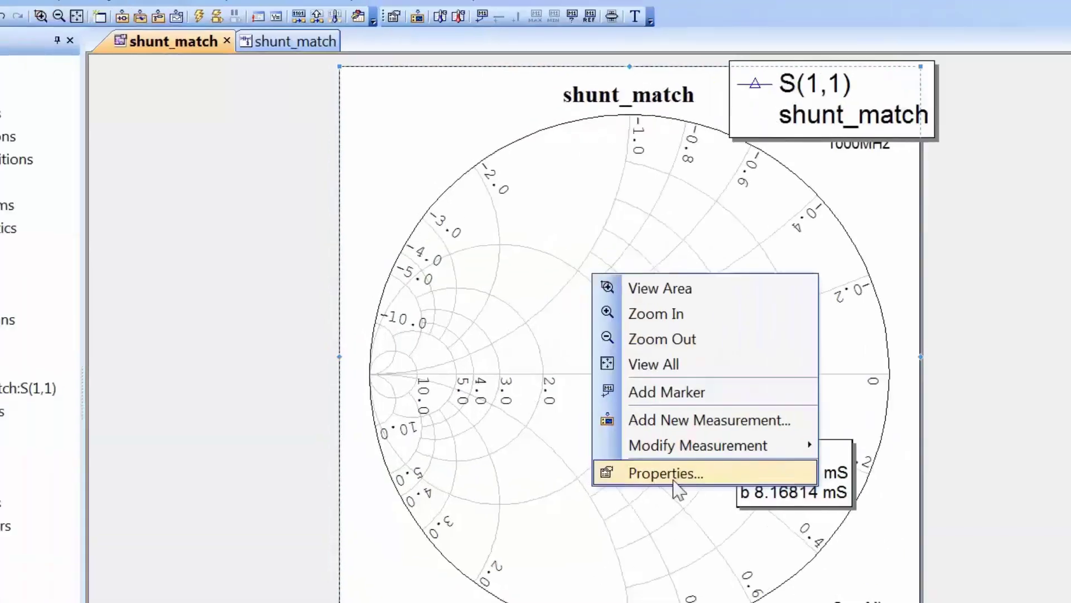
left_click(608, 436)
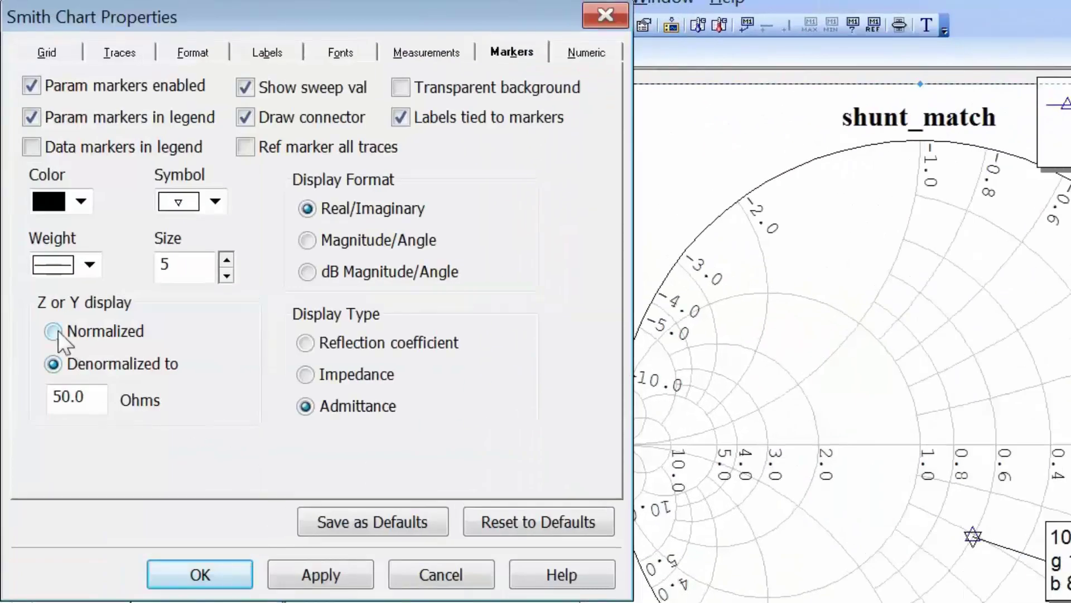
left_click(58, 331)
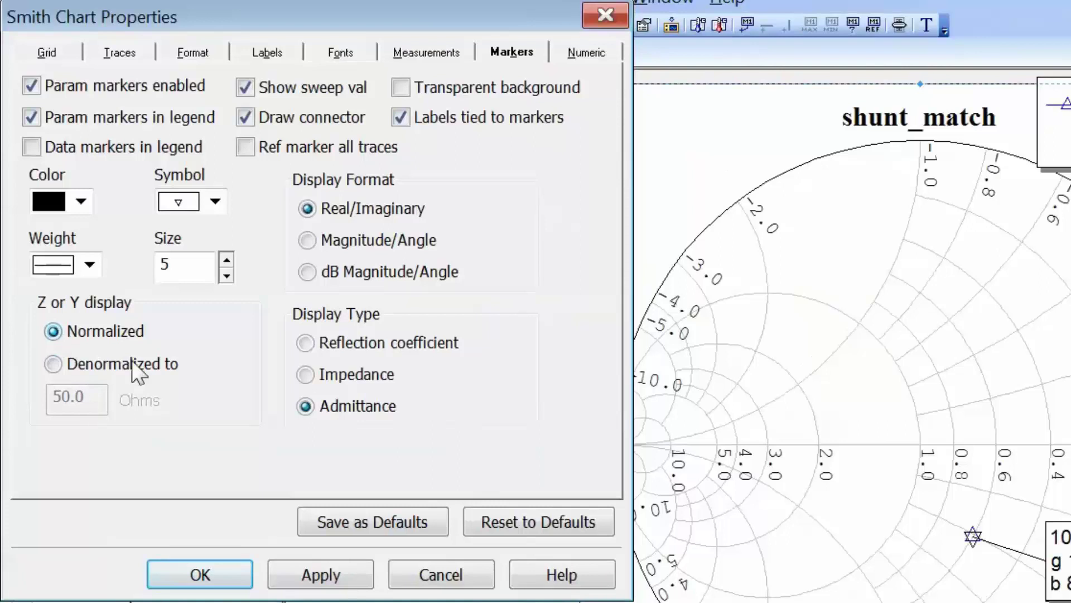
left_click(326, 575)
left_click(203, 575)
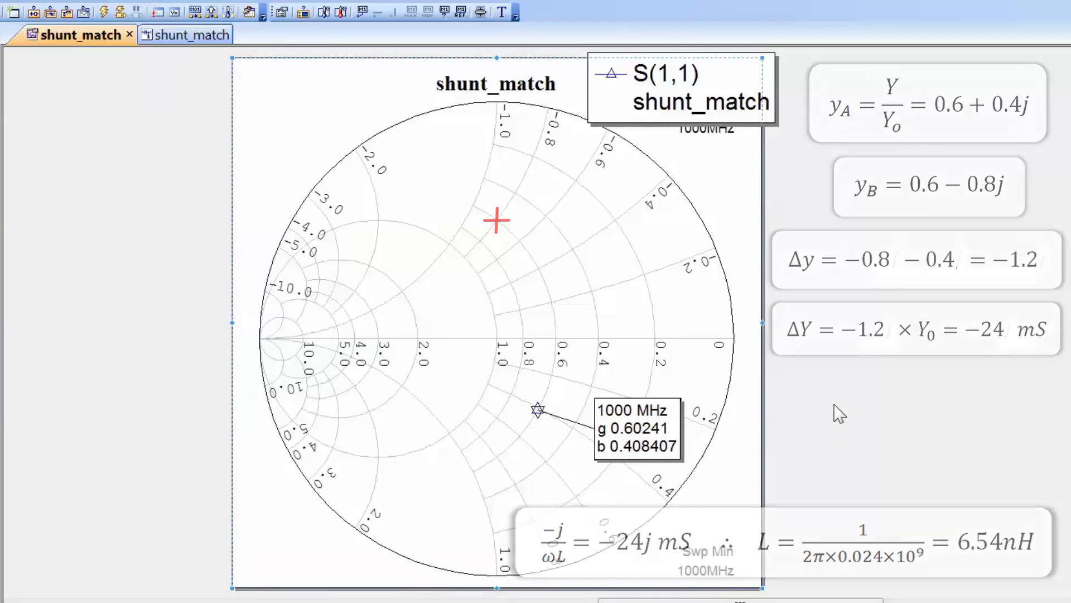
Step: Add a vertical IND inductor in shunt between the capacitor and the resistor in the shunt_match schematic
left_click(167, 39)
key("ctrl+l")
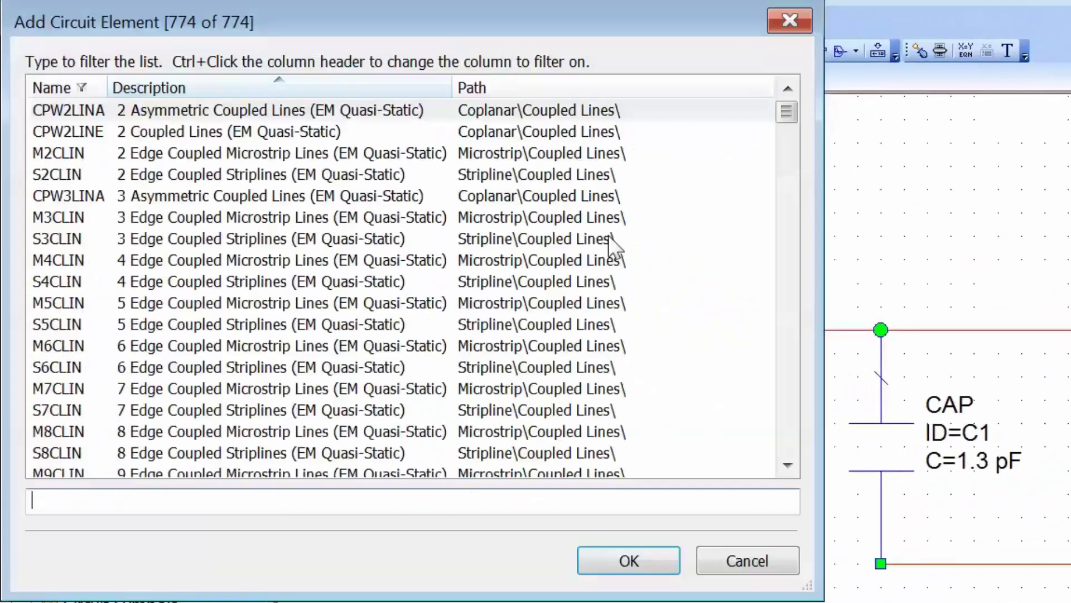
type("ind")
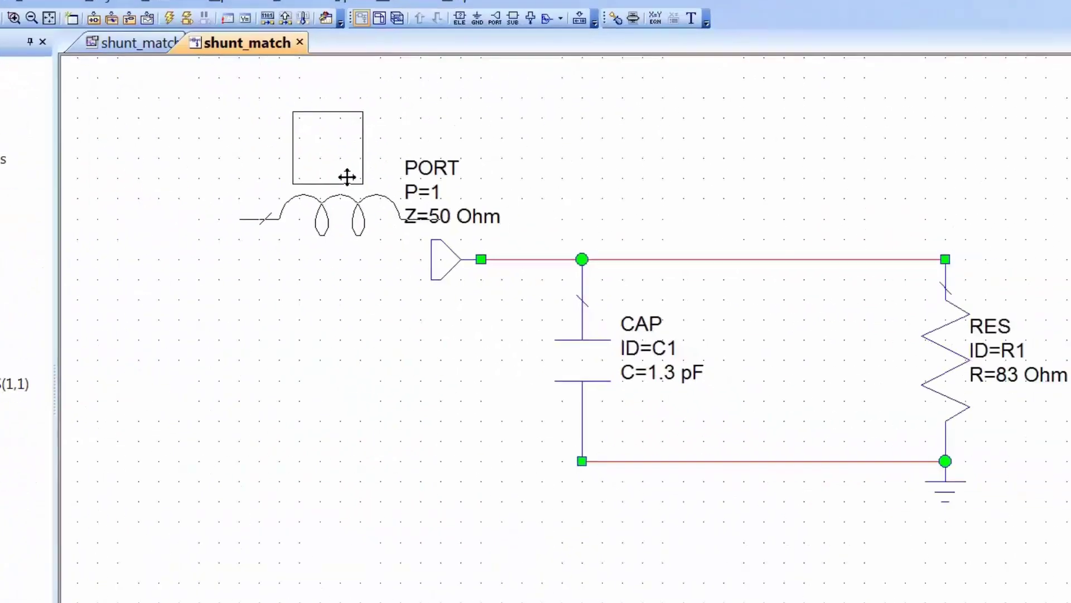
right_click(715, 285)
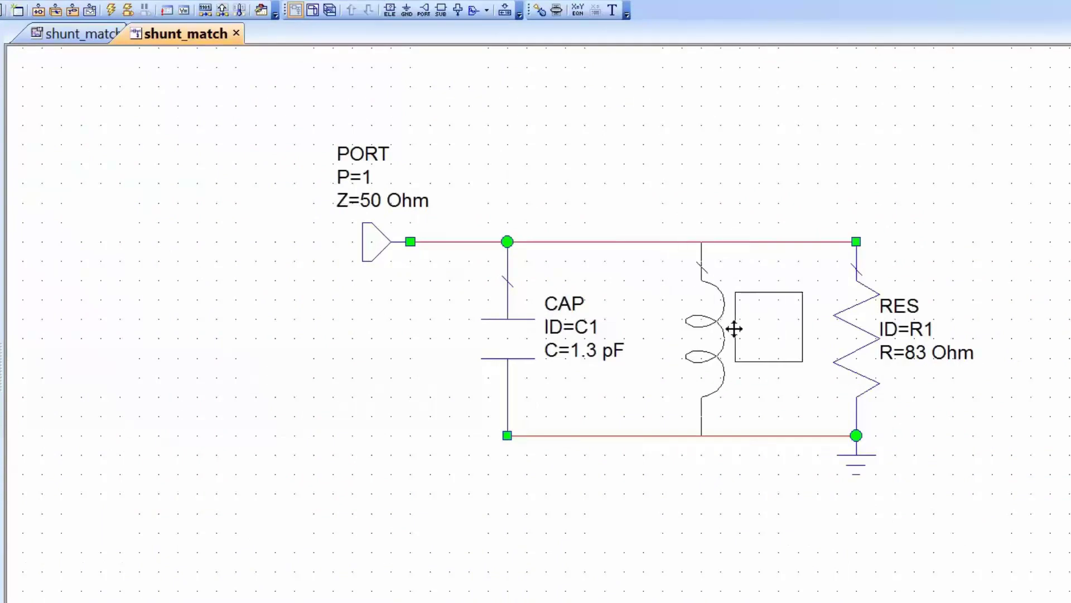
left_click(736, 330)
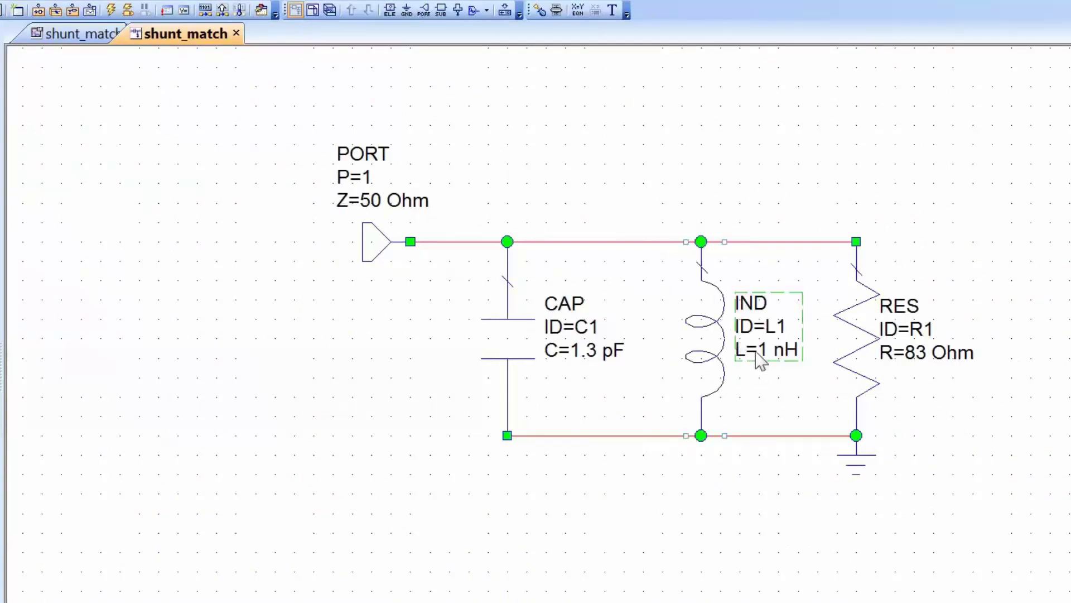
Step: Set the inductance of L1 to 6.54 nH and check the marker on the Smith chart
double_click(763, 351)
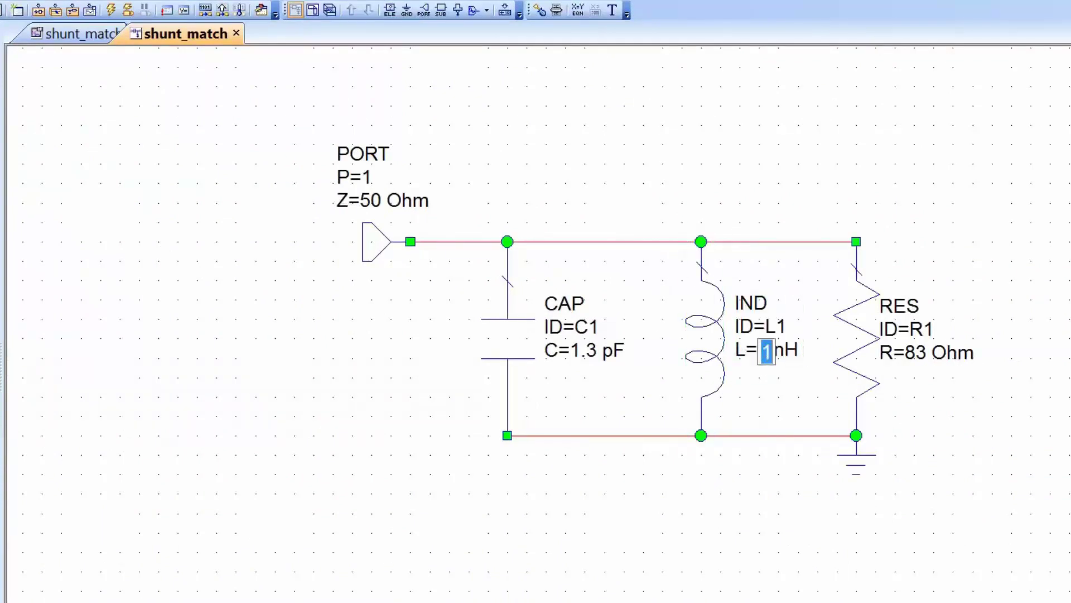
type("6.54")
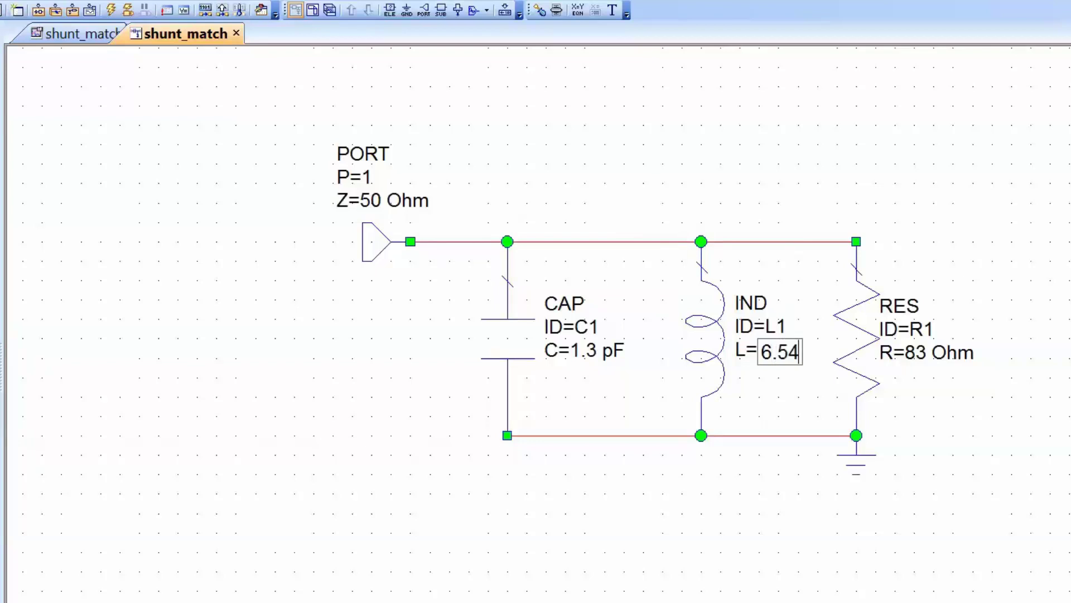
key("Return")
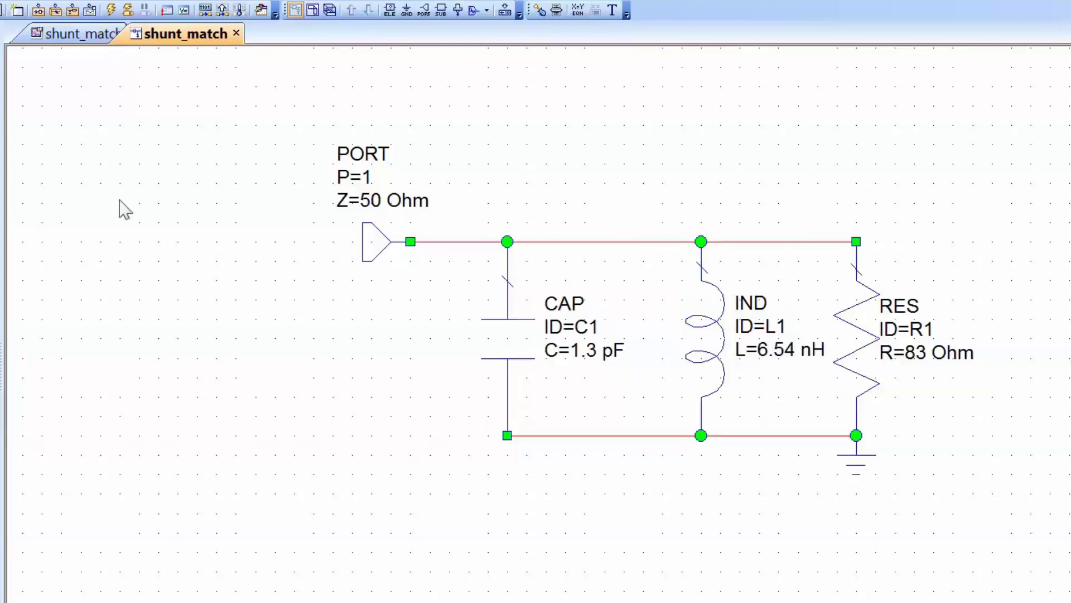
left_click(78, 39)
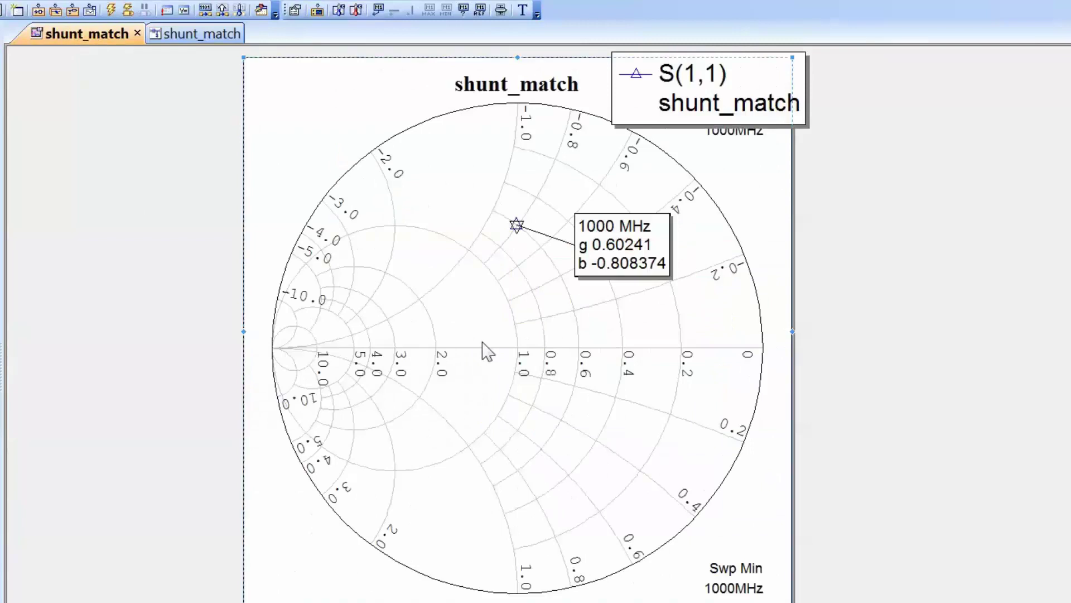